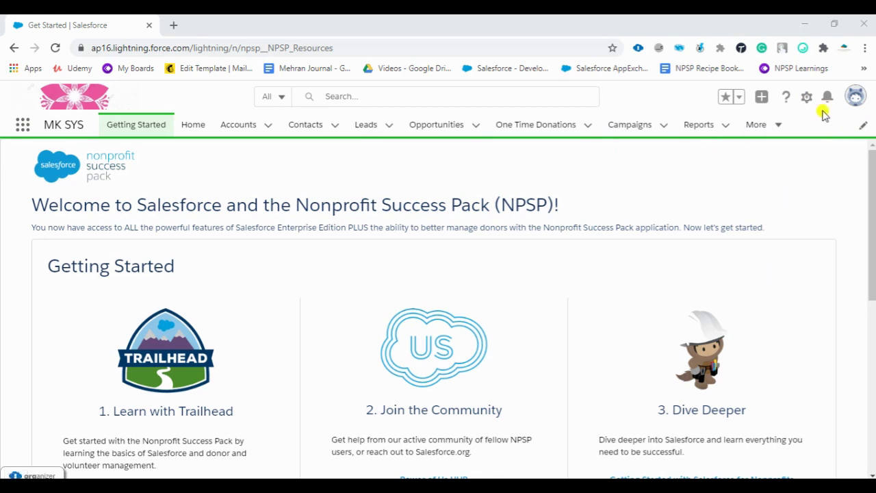
Step: Open Setup, find Classic Letterheads by searching for "Letter", and continue past the introduction to the letterhead list
click(806, 98)
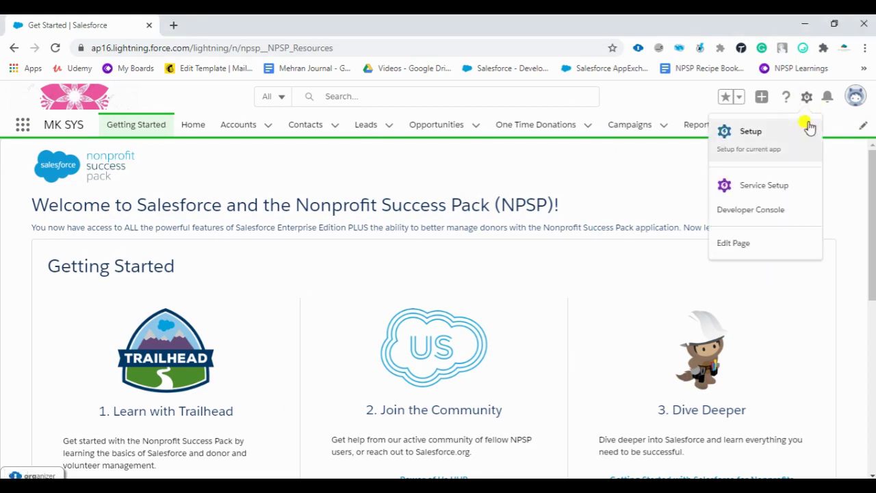
click(773, 147)
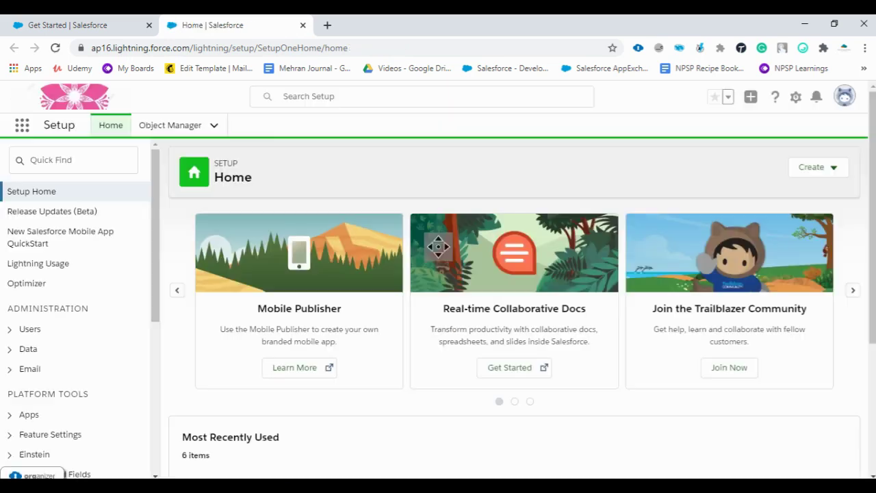
click(52, 159)
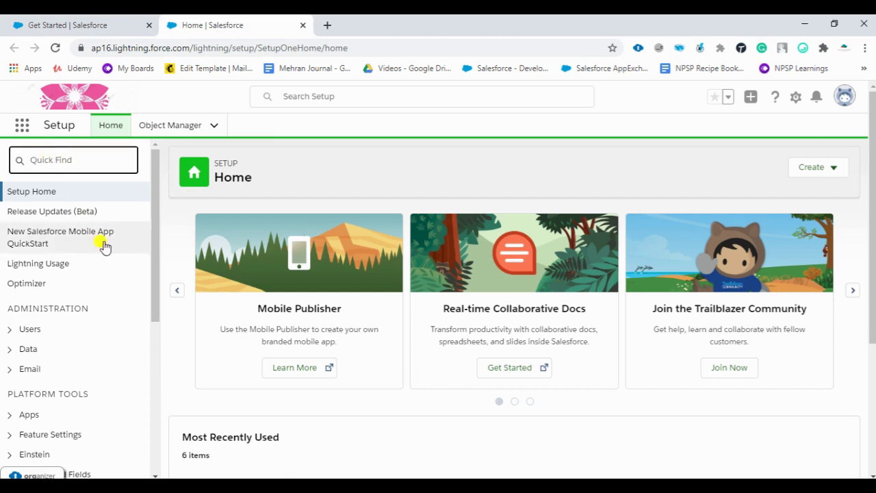
text(Letter)
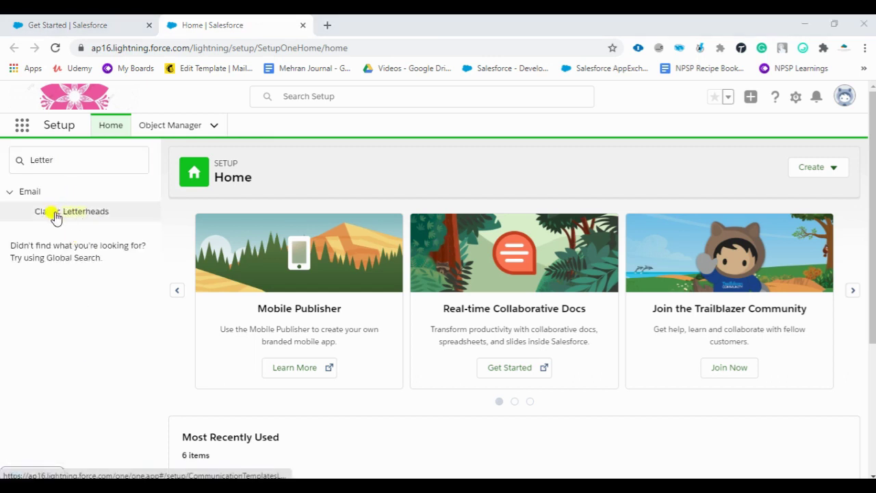
click(79, 215)
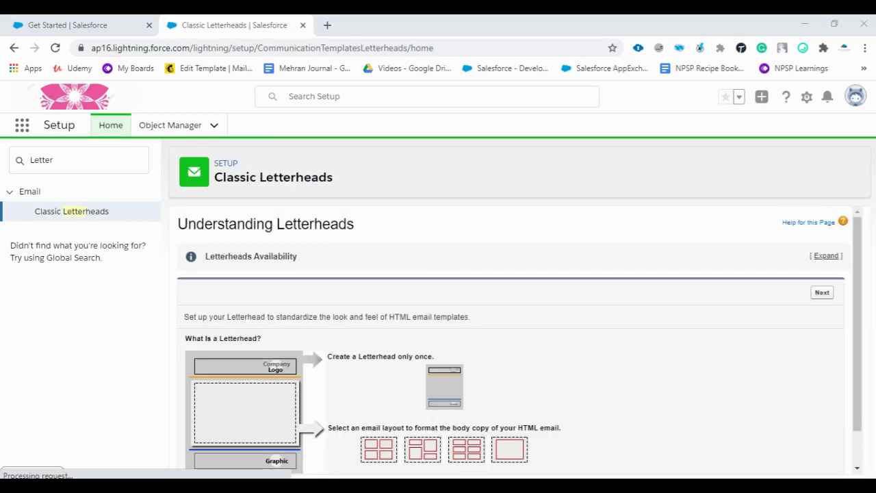
scroll(638, 373, down, 1)
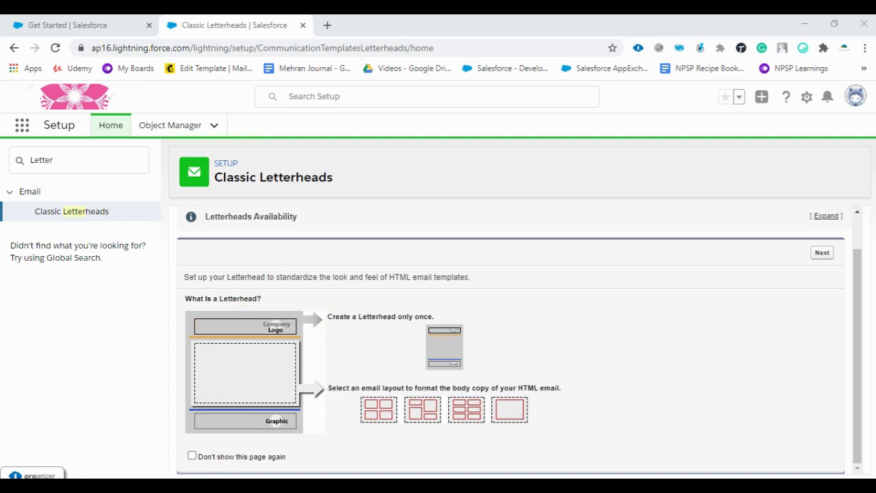
click(821, 254)
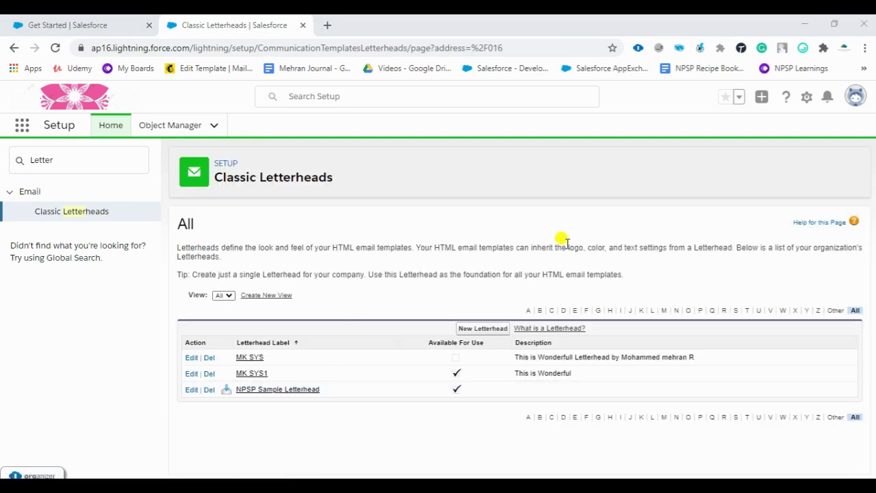
Step: Create a letterhead labelled "Wonerful" with the same unique name, available for use, and the description "To use for company service."
click(477, 329)
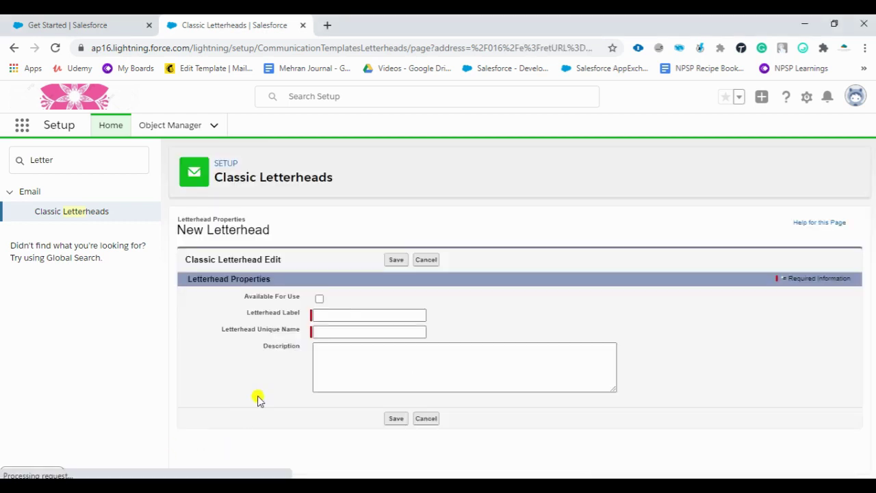
click(326, 314)
click(319, 299)
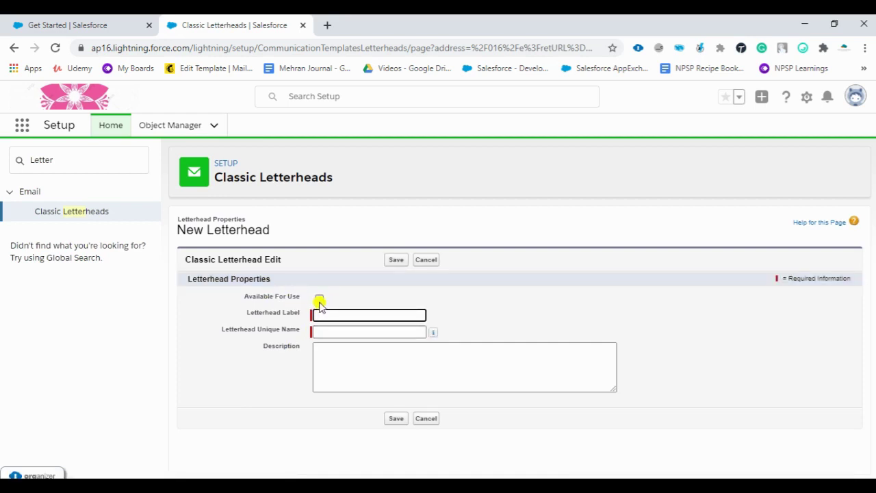
click(319, 302)
click(343, 314)
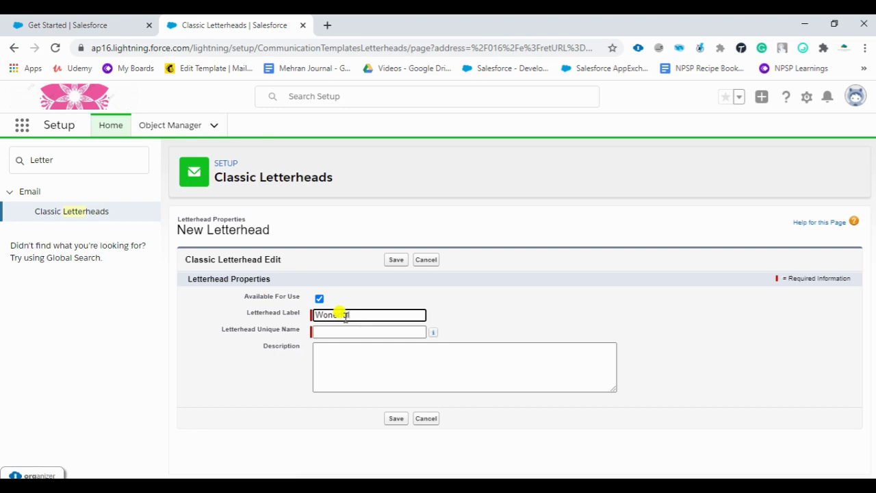
click(394, 332)
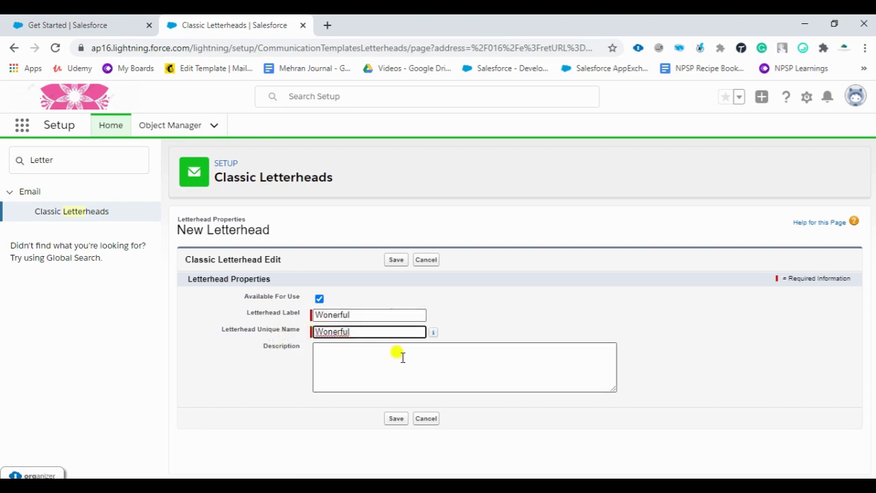
click(363, 352)
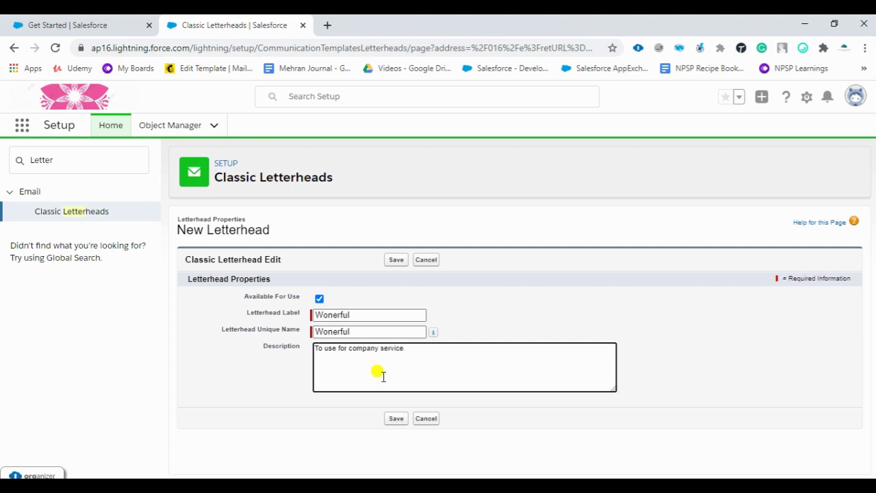
click(396, 420)
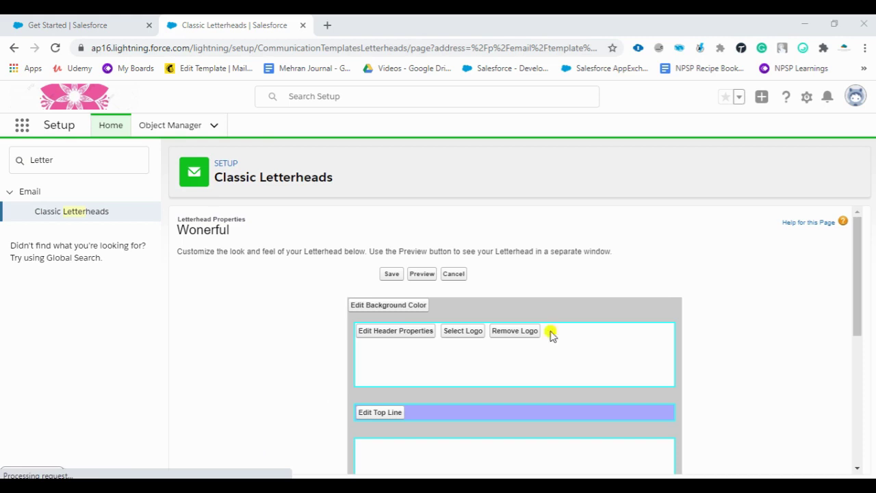
Step: Set the letterhead's background color to cyan #33FFFF
scroll(729, 337, down, 2)
scroll(729, 337, up, 2)
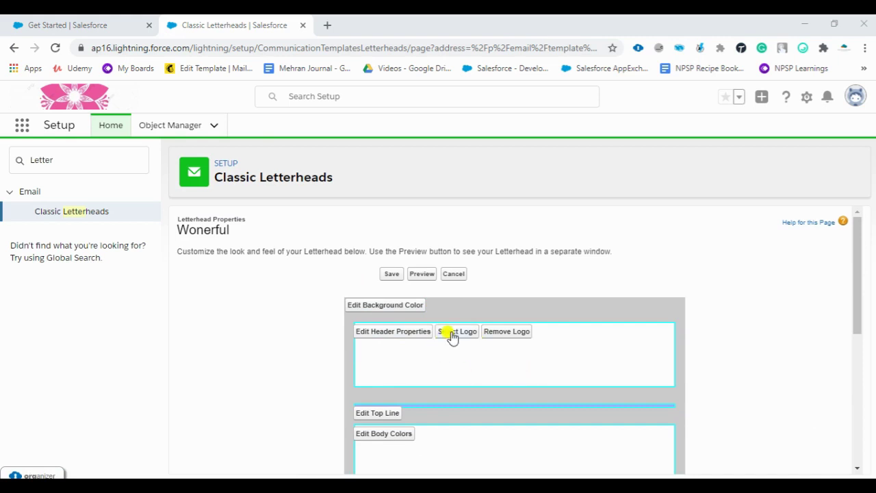
click(393, 307)
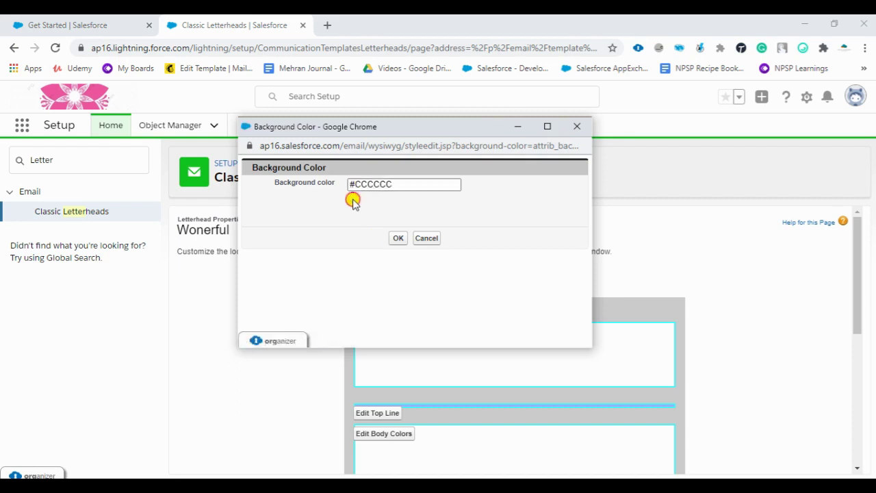
click(352, 200)
click(440, 209)
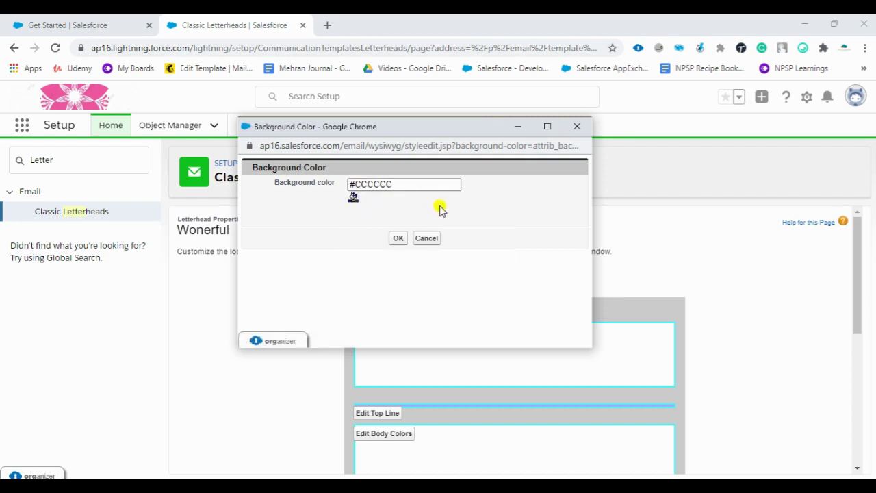
click(352, 200)
click(514, 232)
click(353, 200)
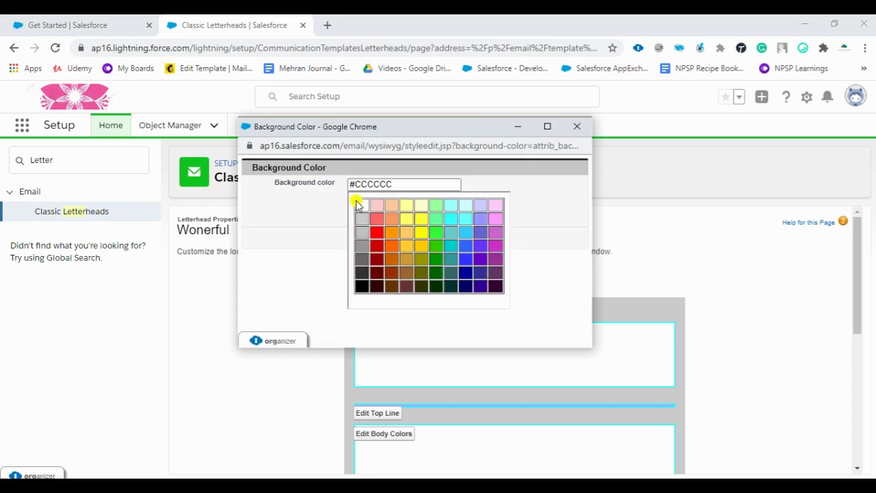
click(456, 218)
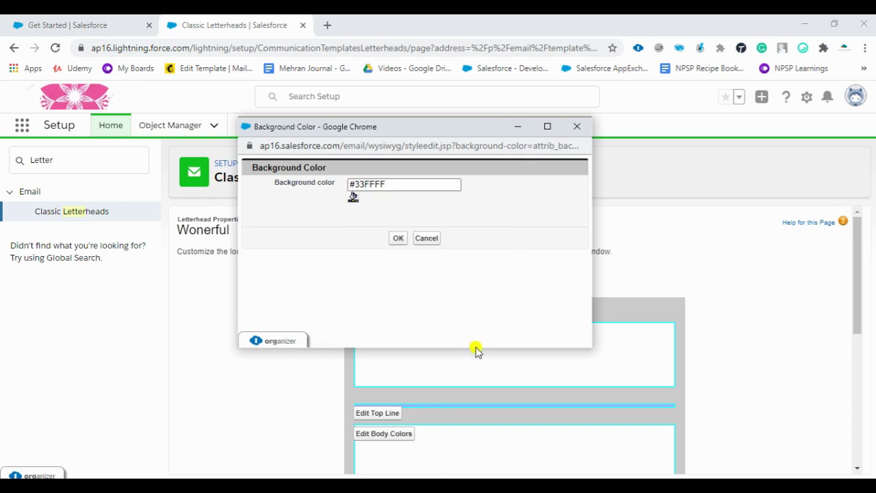
click(397, 239)
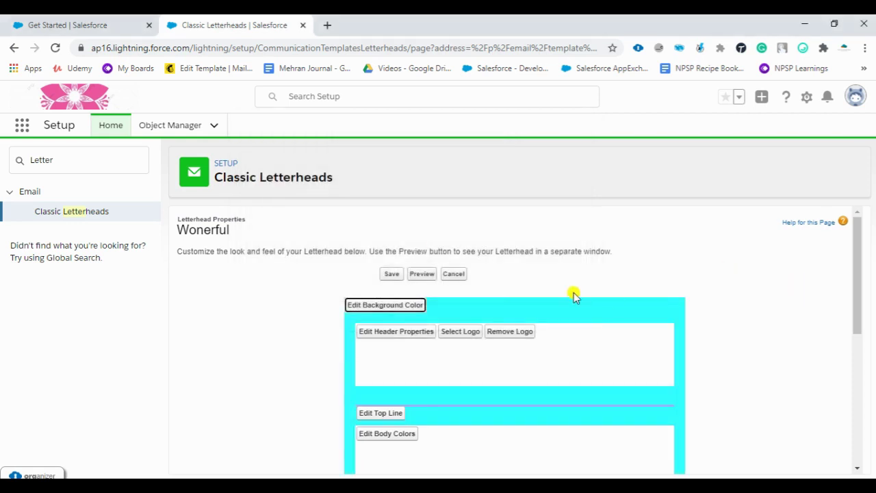
Step: Try the Sample Letterhead Logo from NPSP Documents in the letterhead's header and remove it again
scroll(574, 295, down, 2)
scroll(576, 297, up, 2)
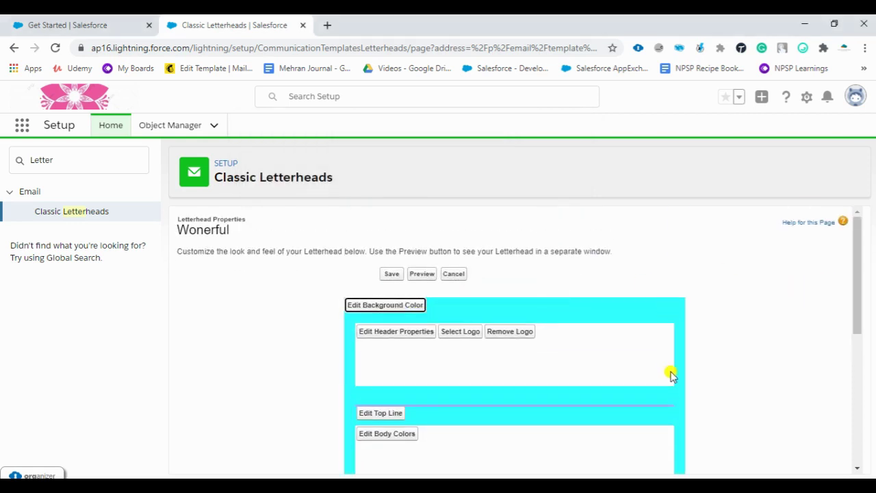
scroll(647, 391, down, 6)
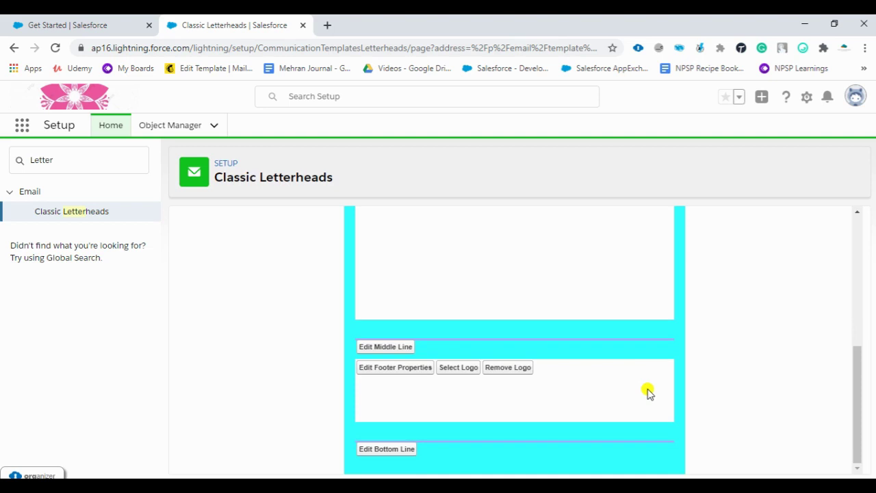
scroll(647, 391, up, 6)
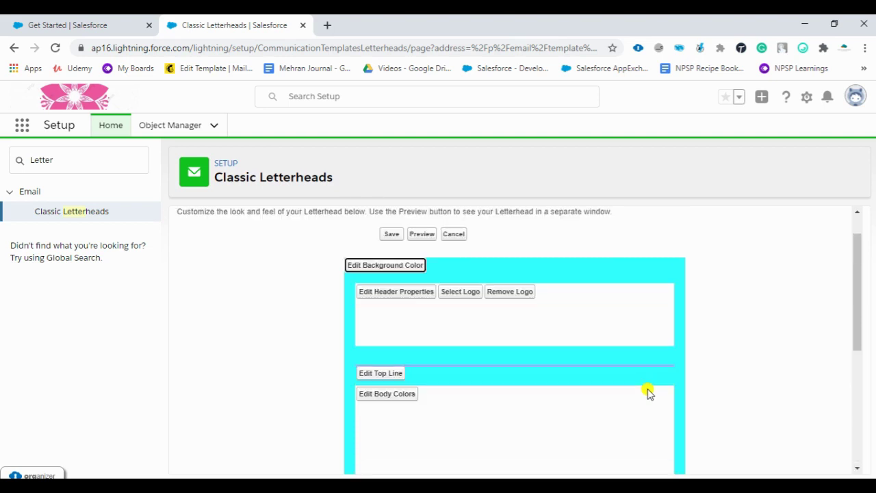
scroll(586, 301, down, 3)
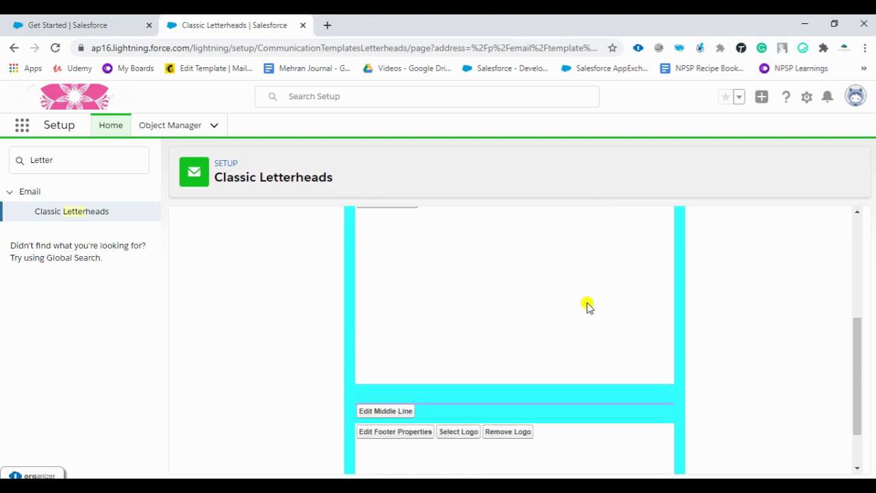
scroll(587, 306, up, 4)
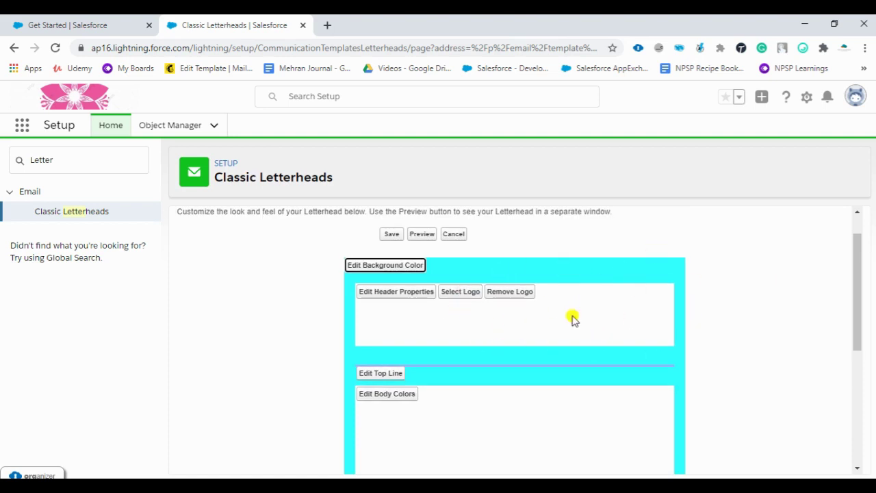
click(463, 294)
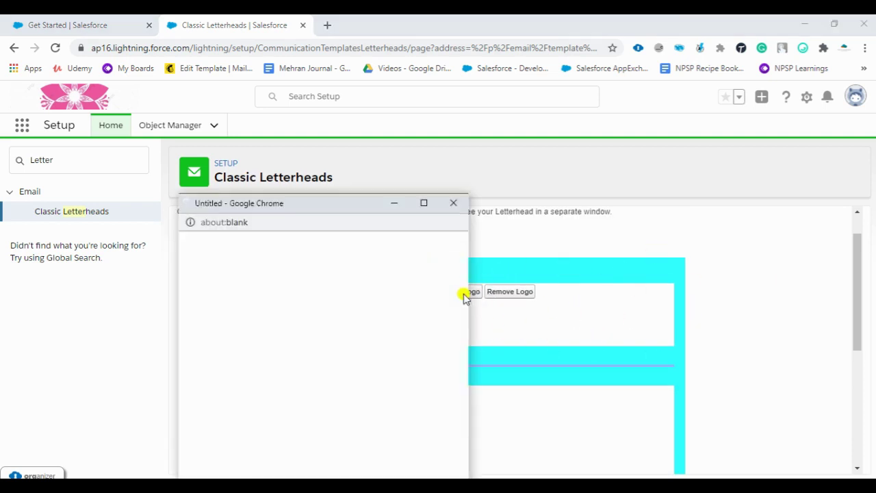
drag(352, 204, 494, 101)
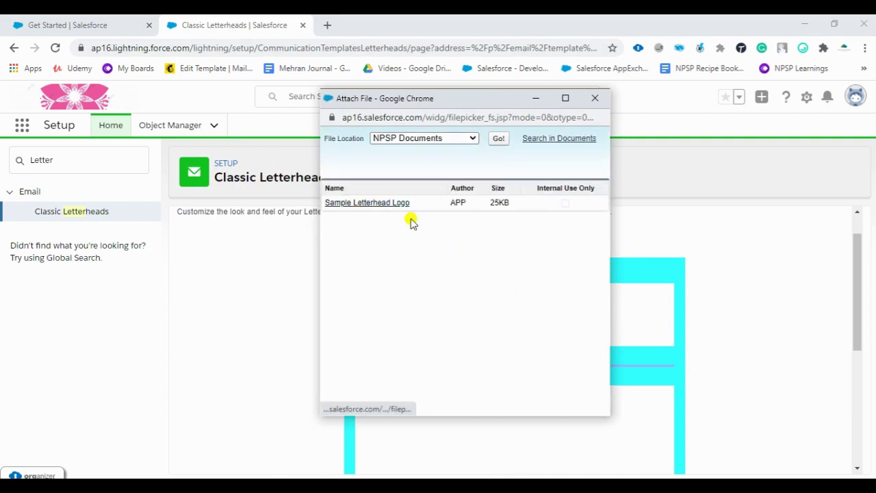
click(389, 205)
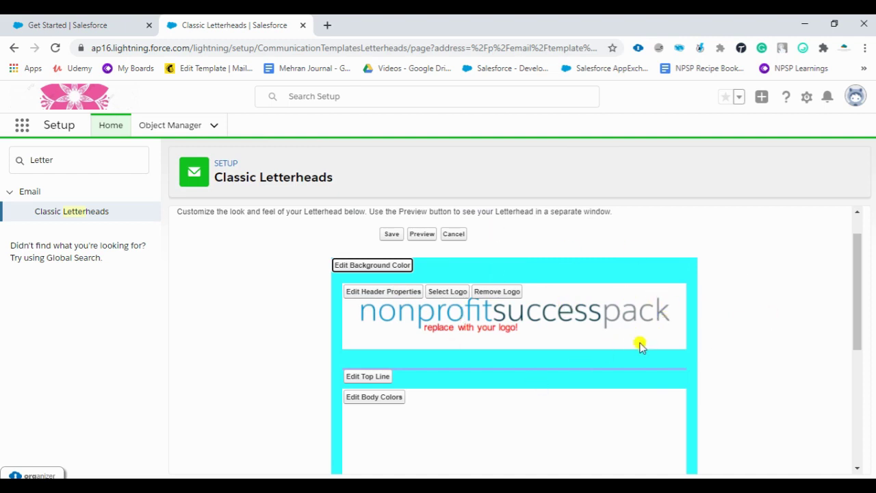
click(514, 294)
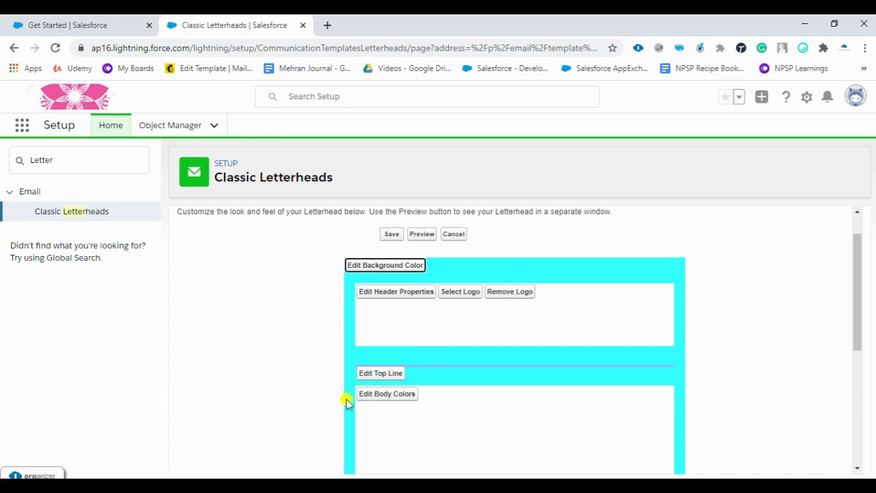
Step: Open the Setup home page in a separate browser tab and switch it to Salesforce Classic
click(807, 100)
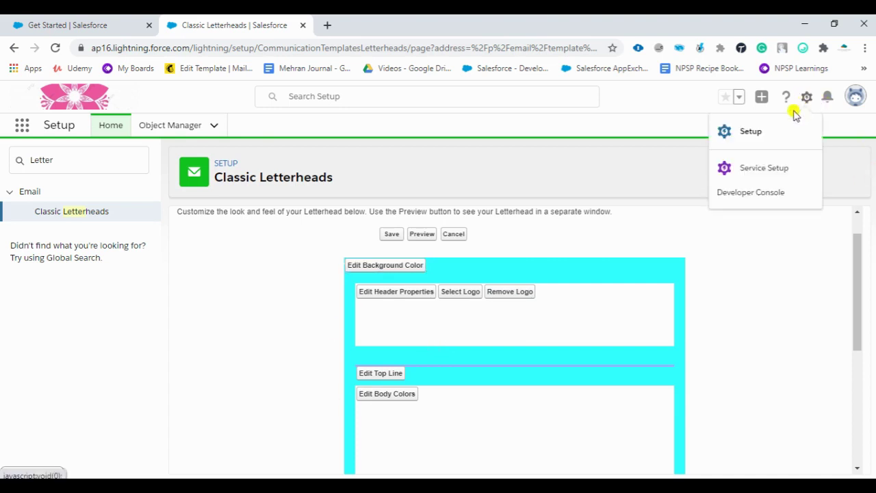
click(774, 134)
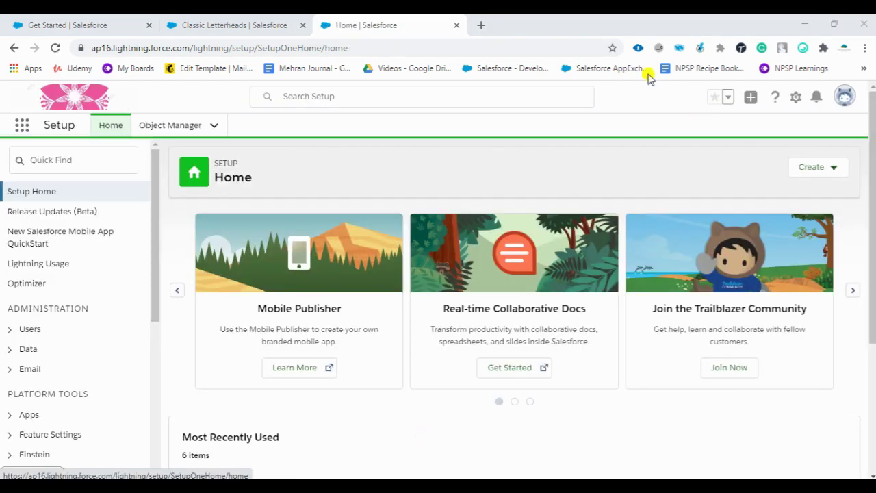
click(845, 100)
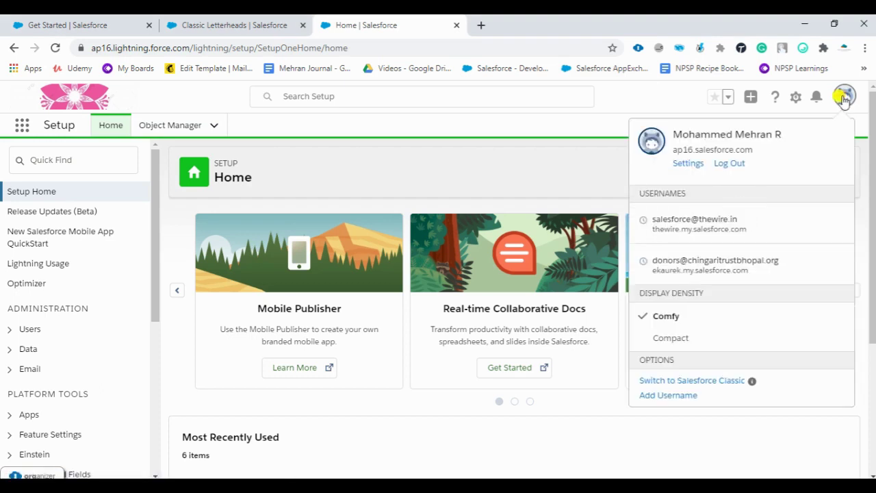
click(675, 382)
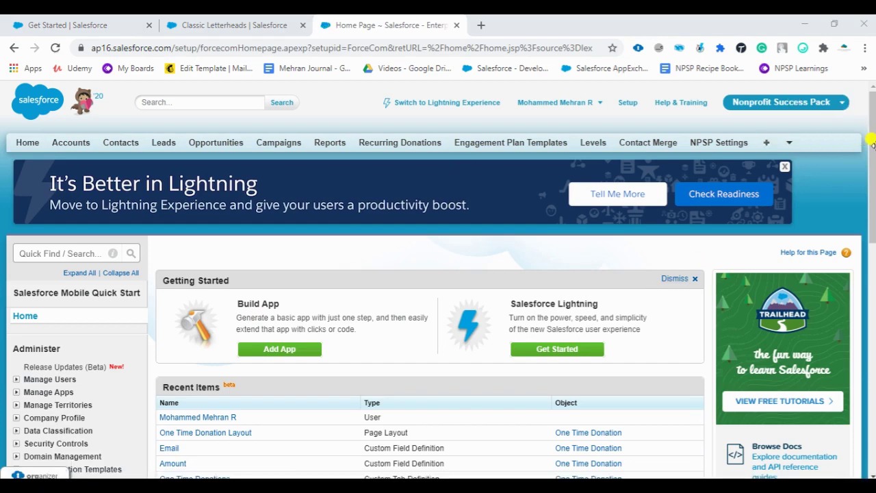
Step: Go to Documents from the list of all tabs and open the form for uploading a new document
click(766, 143)
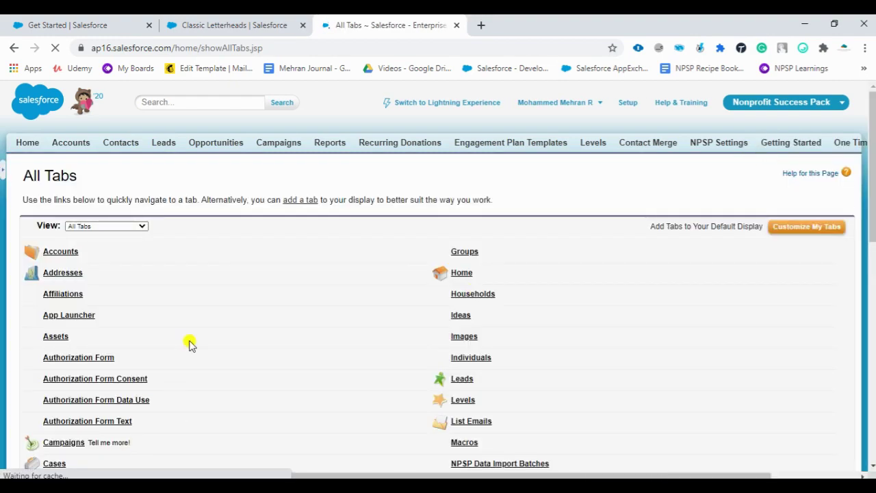
scroll(190, 342, down, 5)
scroll(54, 296, down, 2)
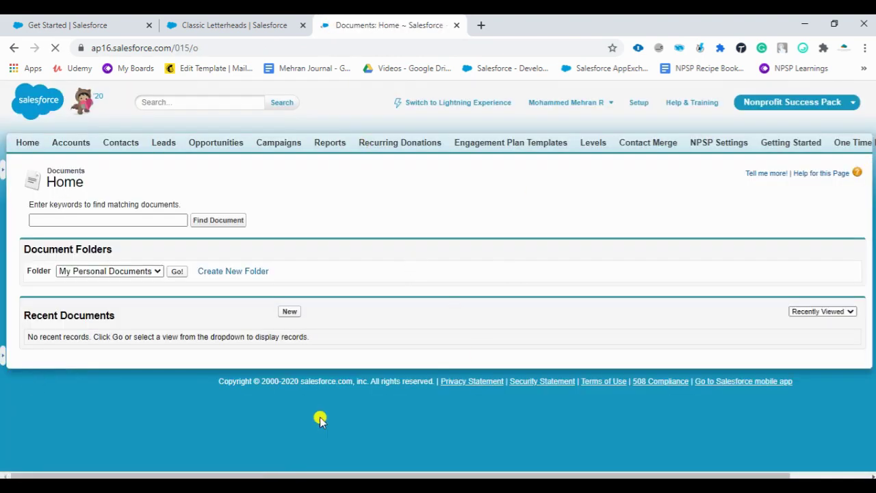
click(289, 312)
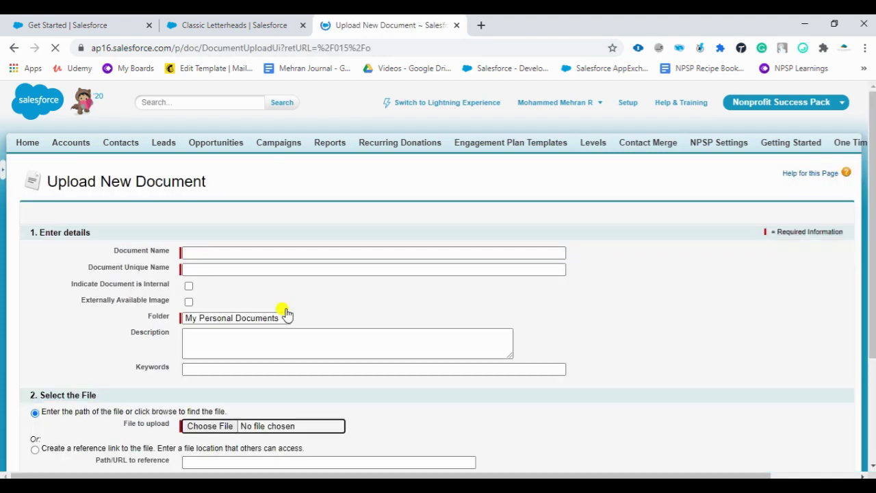
Step: Name the new document "My Logo" with the unique name My_Logo
click(204, 253)
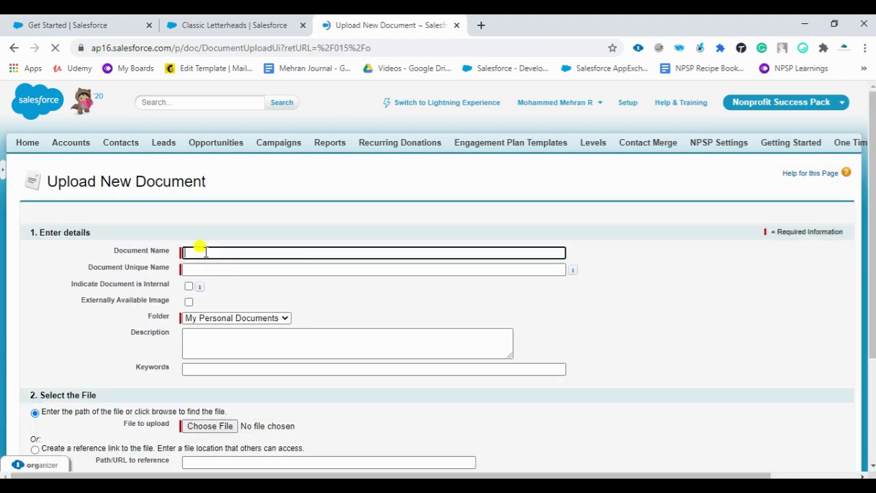
text(Logo)
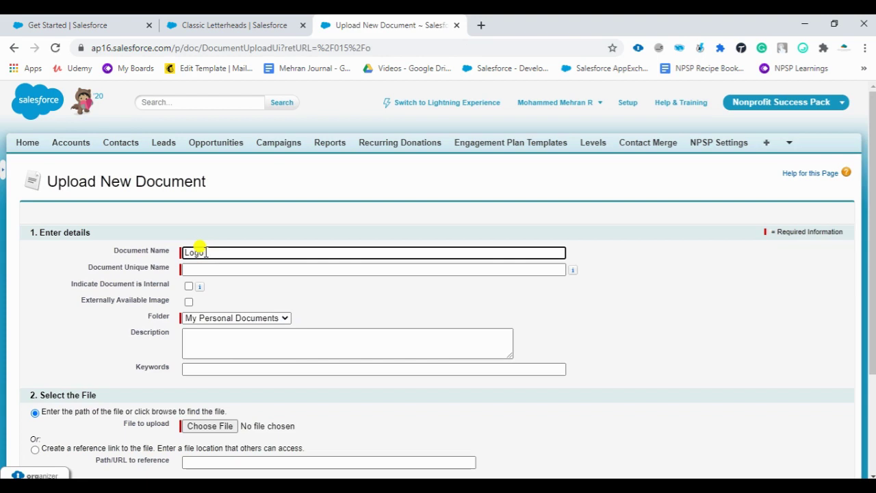
text(1)
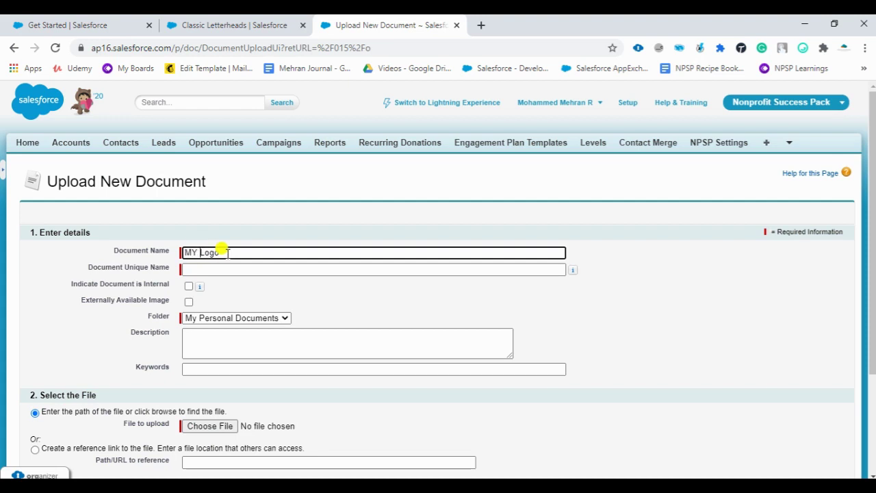
key(BackSpace)
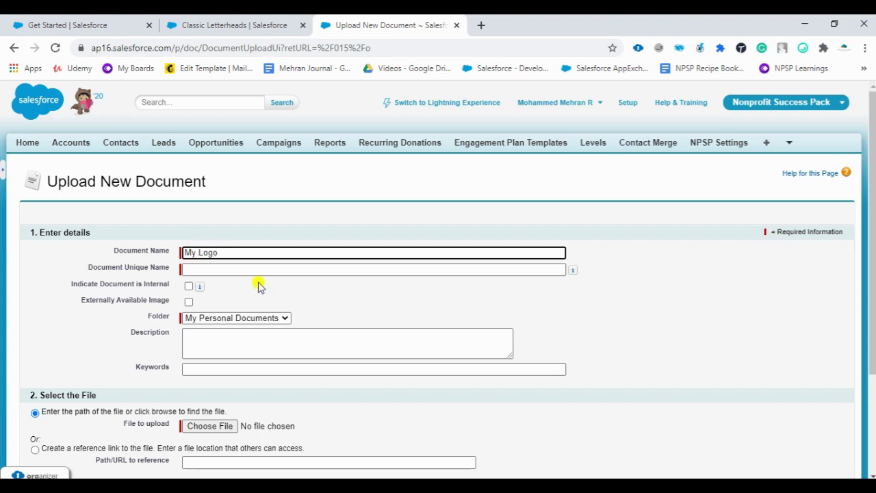
click(223, 273)
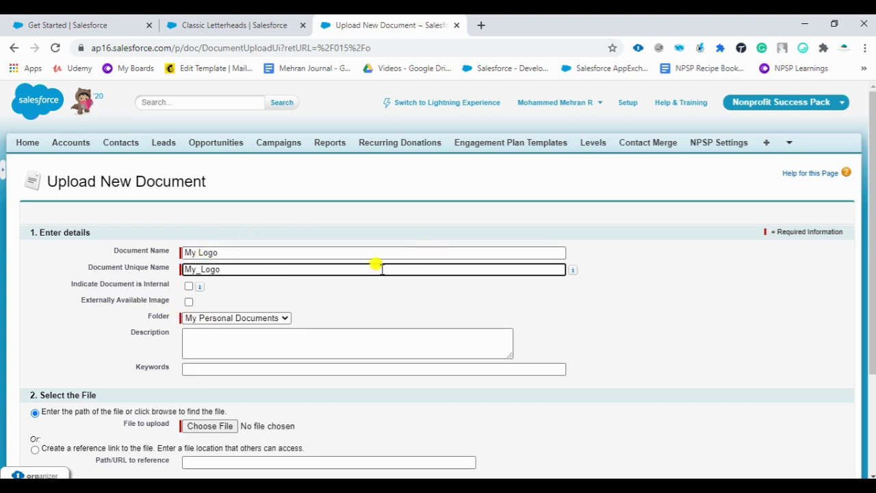
Step: Mark the document as an externally available image, not internal, and store it in the My Personal Documents folder
click(188, 287)
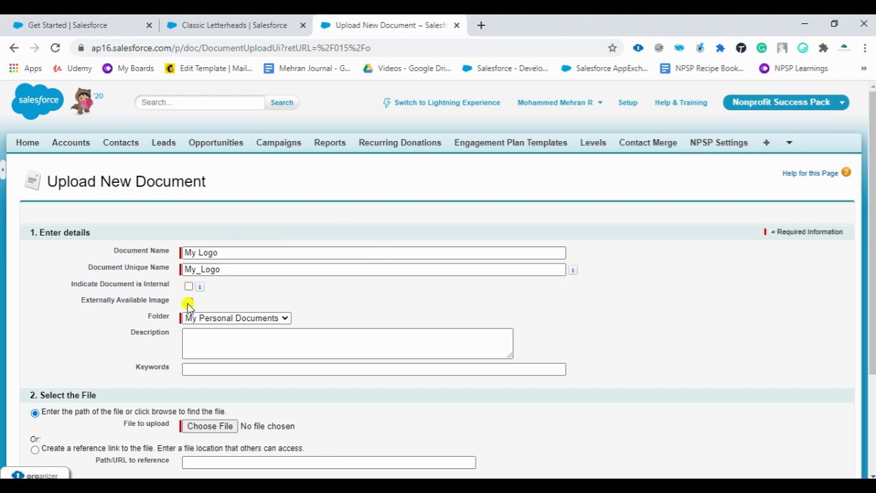
click(188, 304)
scroll(338, 312, down, 1)
click(258, 254)
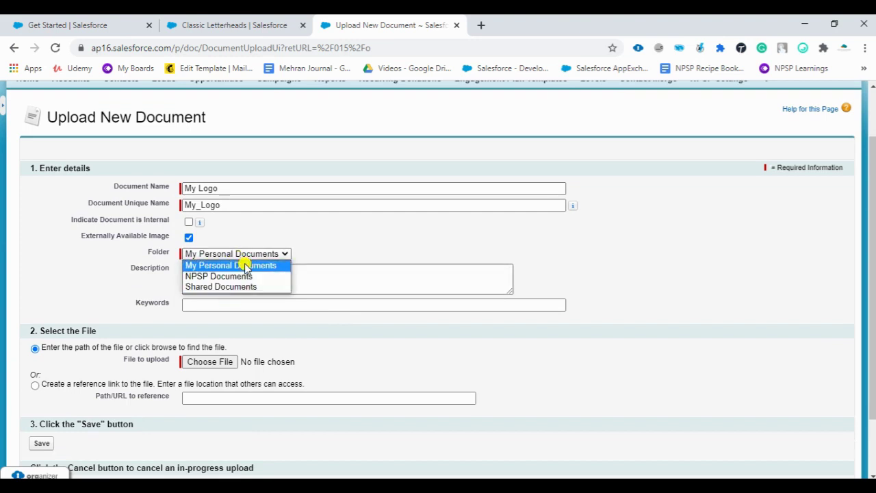
click(244, 265)
Step: Enter "Logo of the company." as the document's description and leave the keywords empty
scroll(274, 280, down, 2)
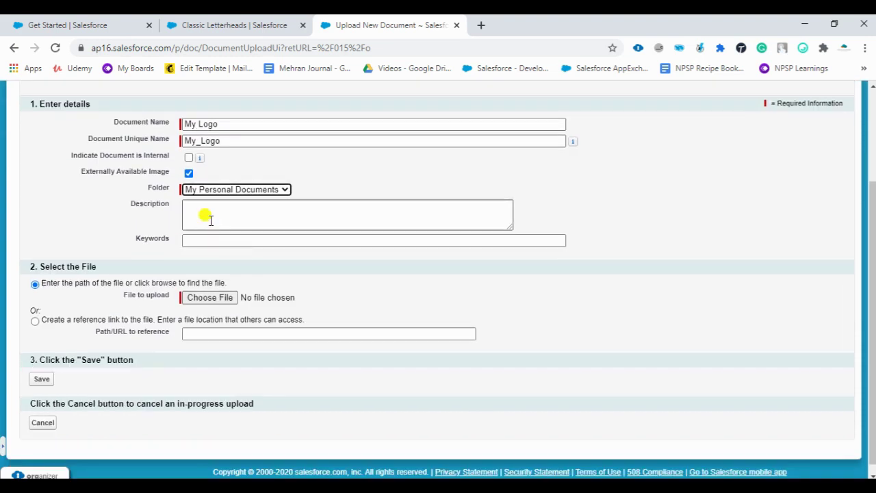
click(211, 221)
text(Logo of the company.)
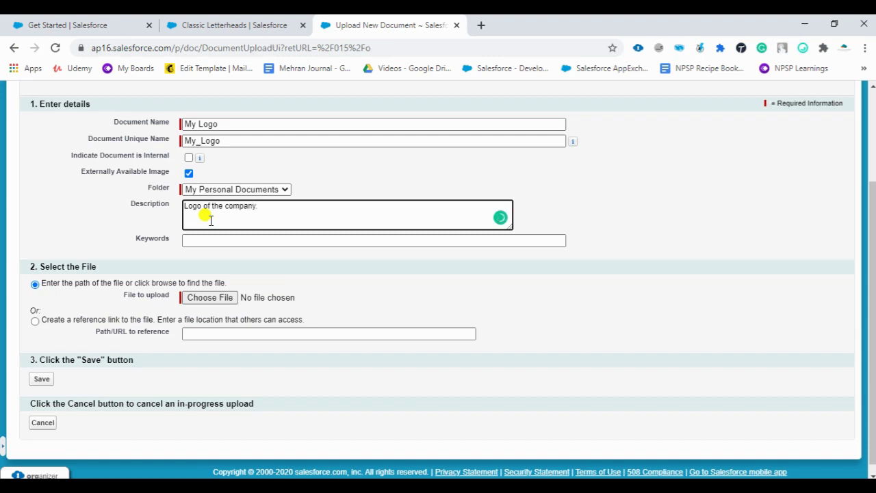
click(258, 238)
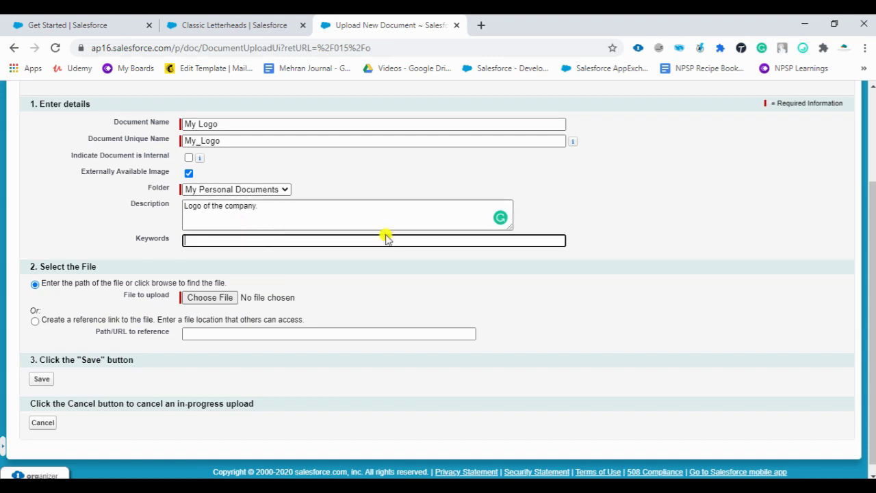
Step: Choose logo2.jpg as the file to upload and save the new document
scroll(364, 280, down, 1)
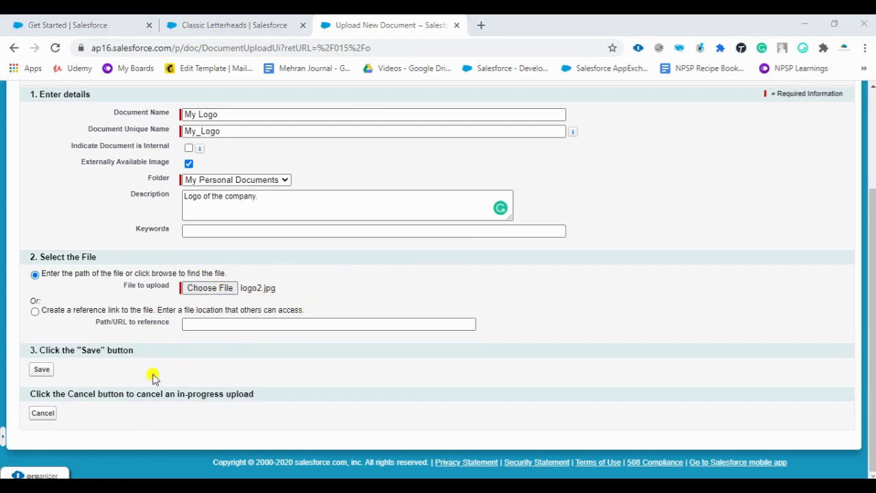
click(39, 373)
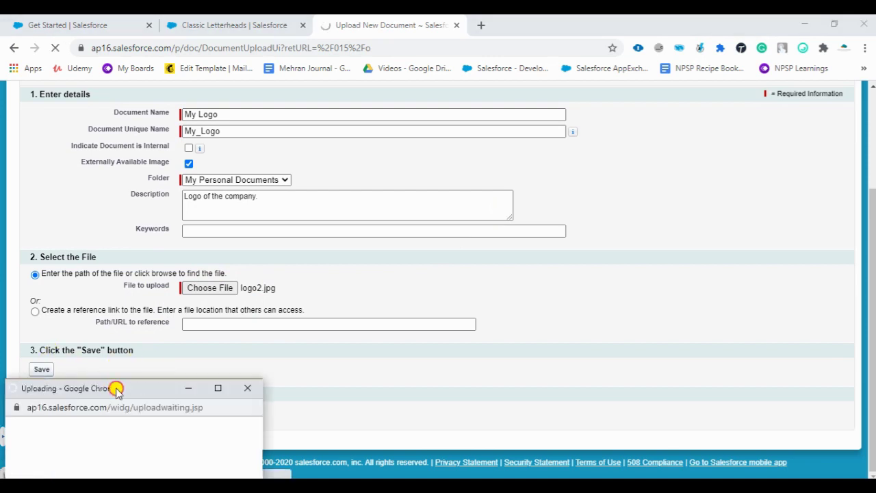
drag(113, 390, 207, 185)
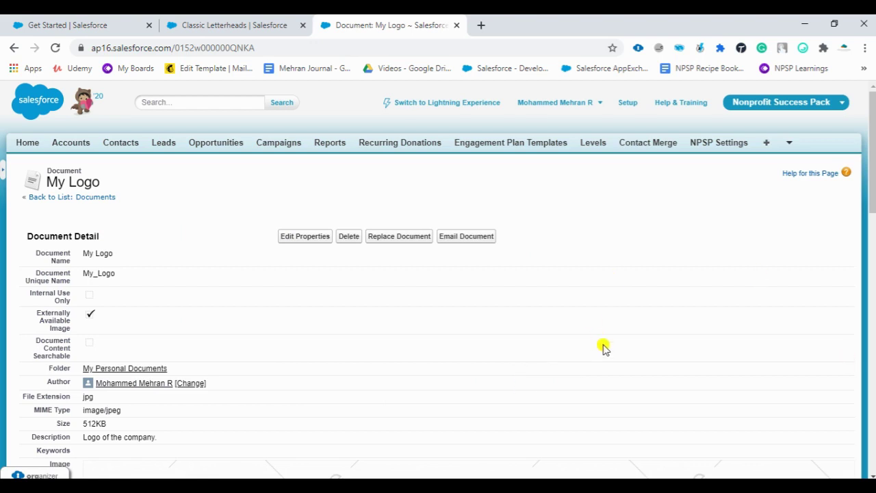
Step: Return to the Classic Letterheads browser tab and insert My Logo from My Personal Documents as the letterhead's header logo
click(219, 24)
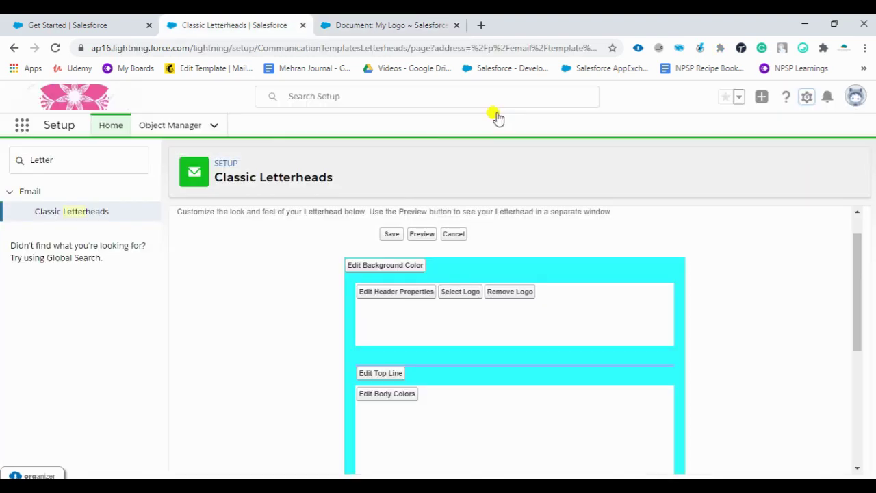
click(461, 292)
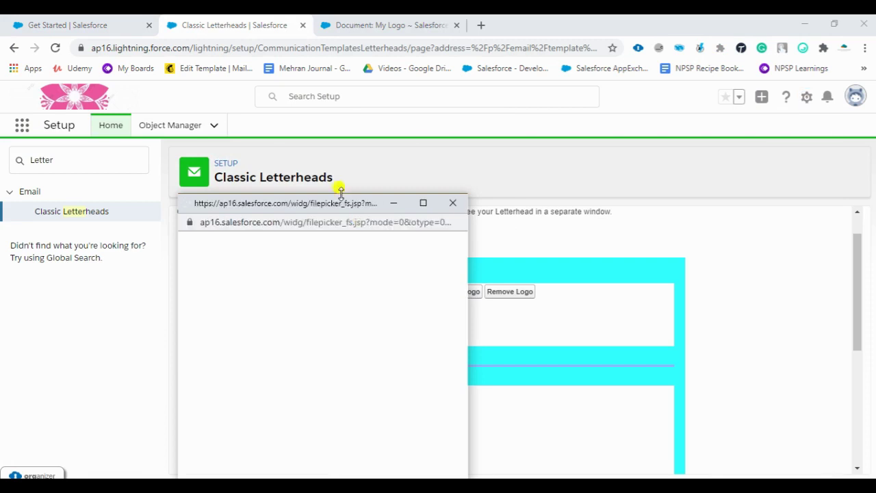
drag(341, 209, 444, 52)
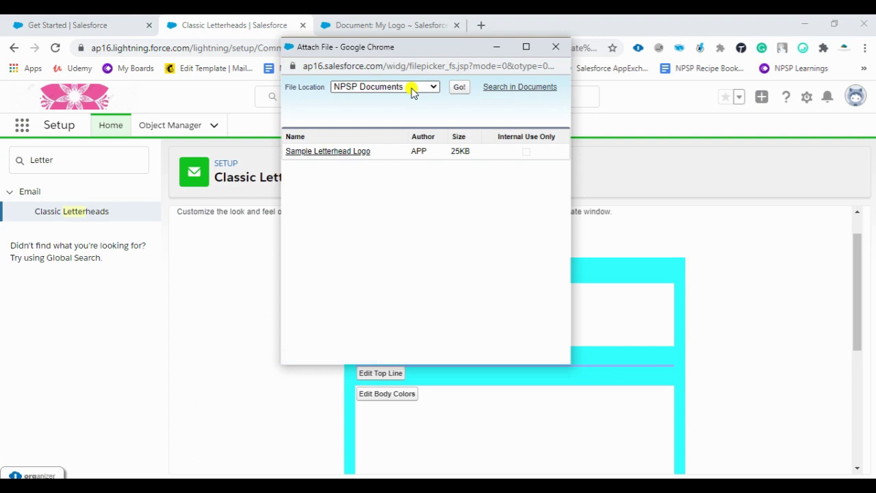
click(411, 93)
click(413, 96)
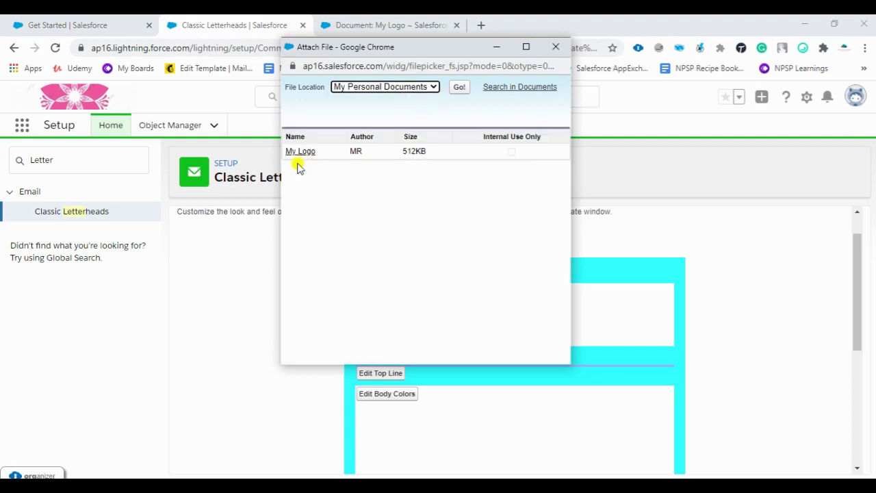
click(299, 150)
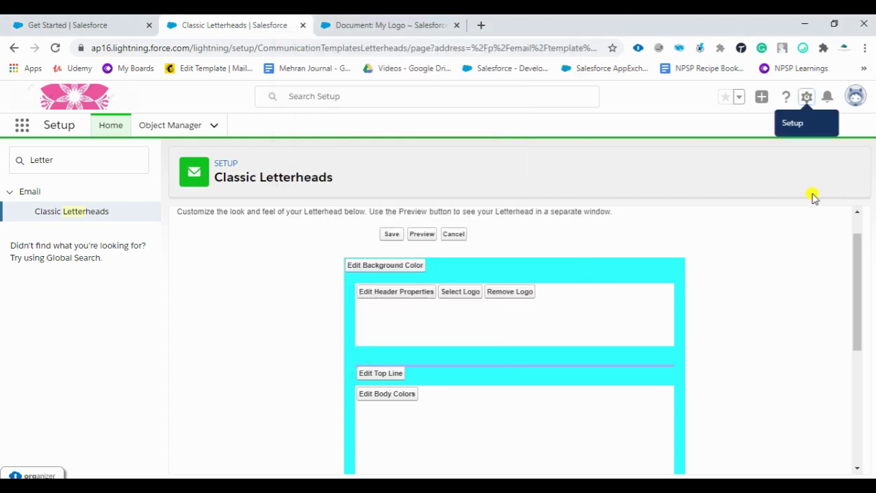
Step: Examine how the logo fills the letterhead's header and review the line, body and footer sections below it
scroll(558, 241, down, 5)
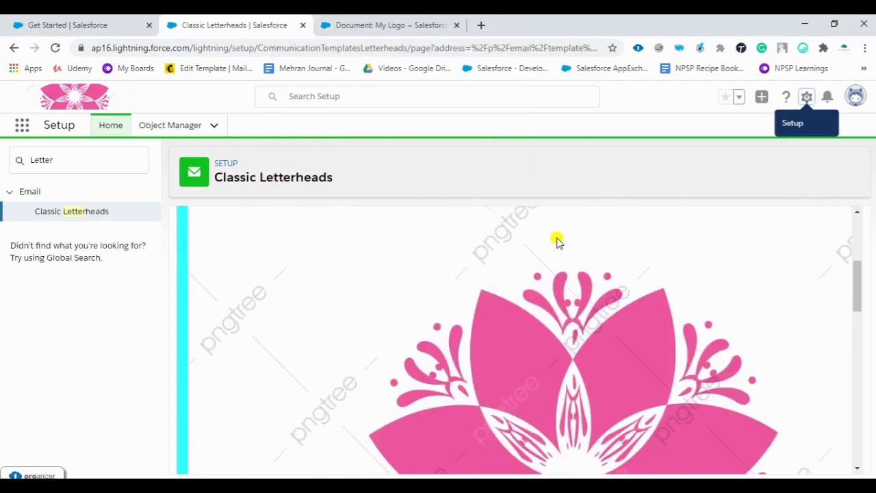
scroll(712, 250, up, 3)
scroll(767, 301, up, 1)
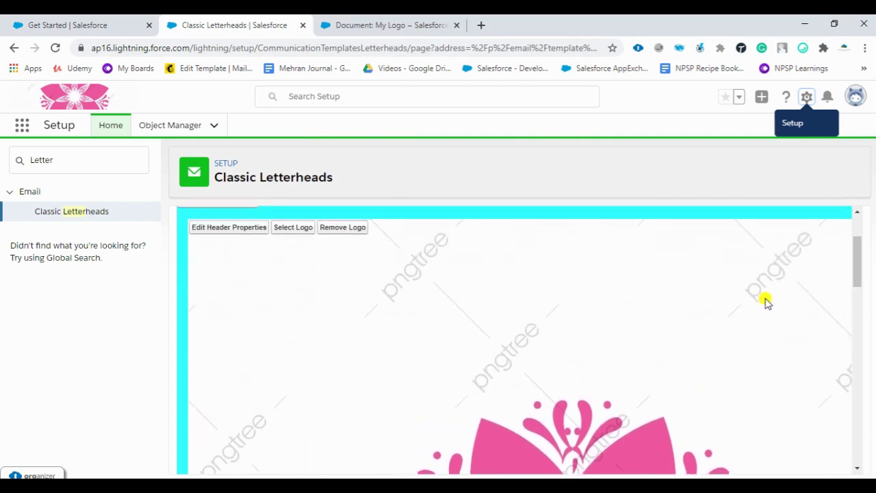
scroll(661, 266, down, 5)
scroll(661, 265, down, 1)
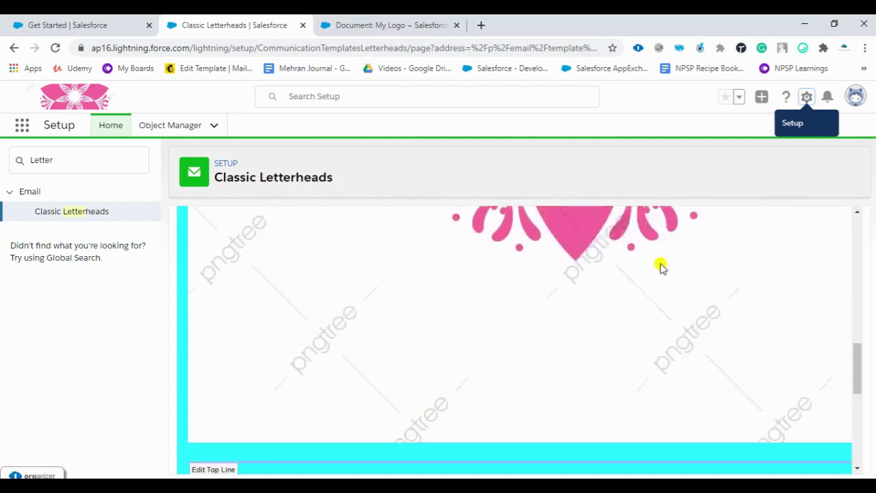
scroll(662, 264, up, 4)
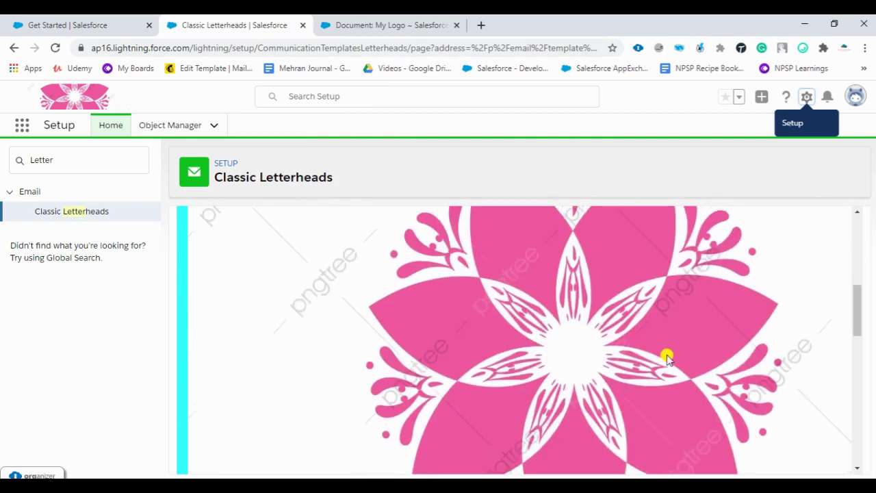
scroll(616, 336, down, 3)
scroll(616, 338, up, 4)
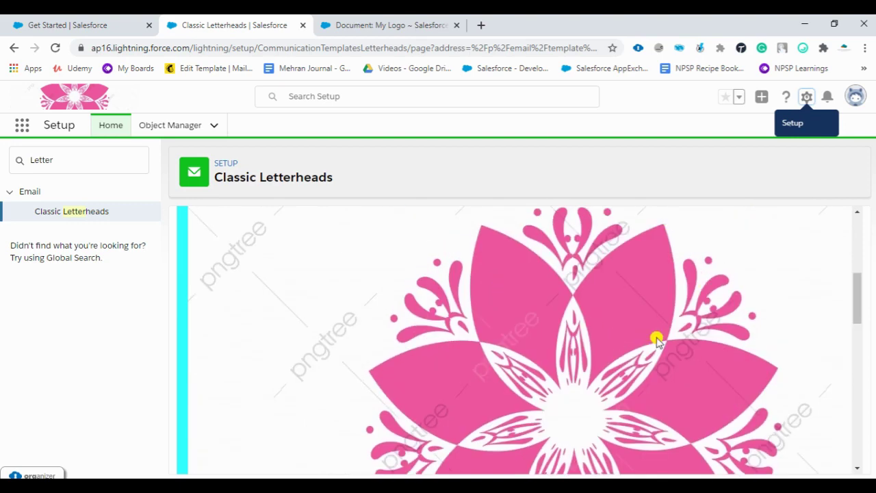
scroll(632, 330, down, 5)
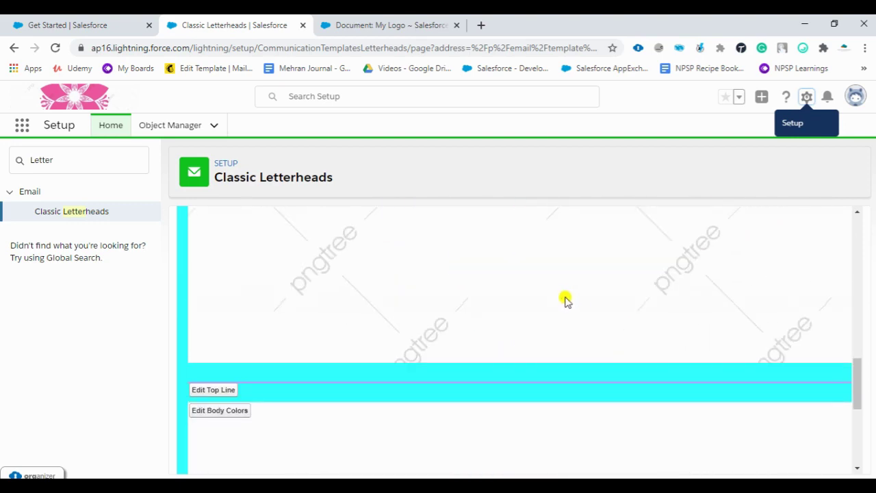
scroll(565, 298, up, 6)
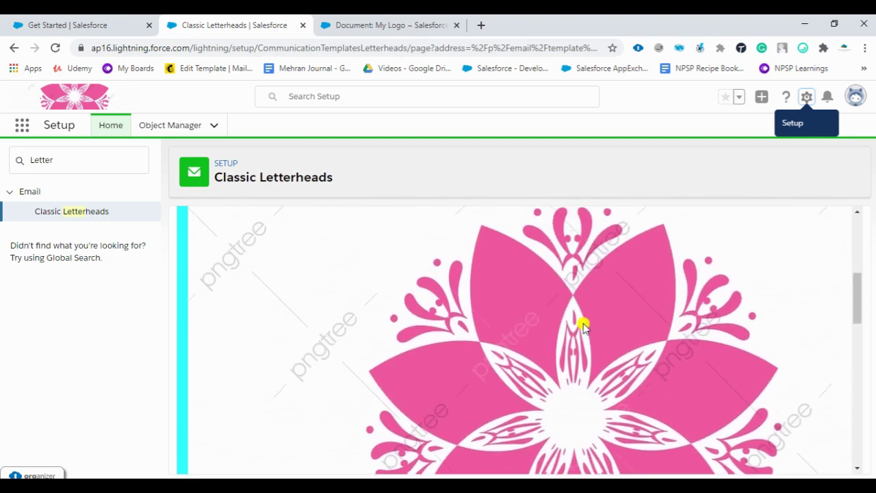
scroll(547, 319, down, 3)
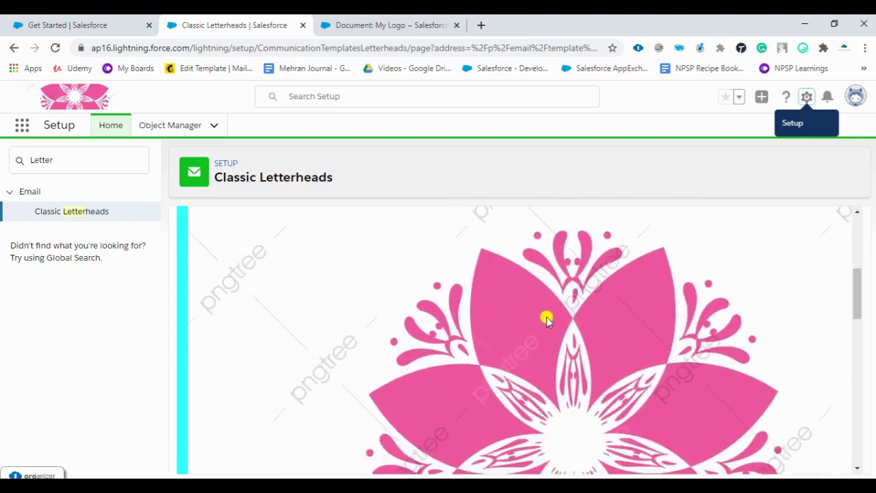
scroll(548, 319, down, 2)
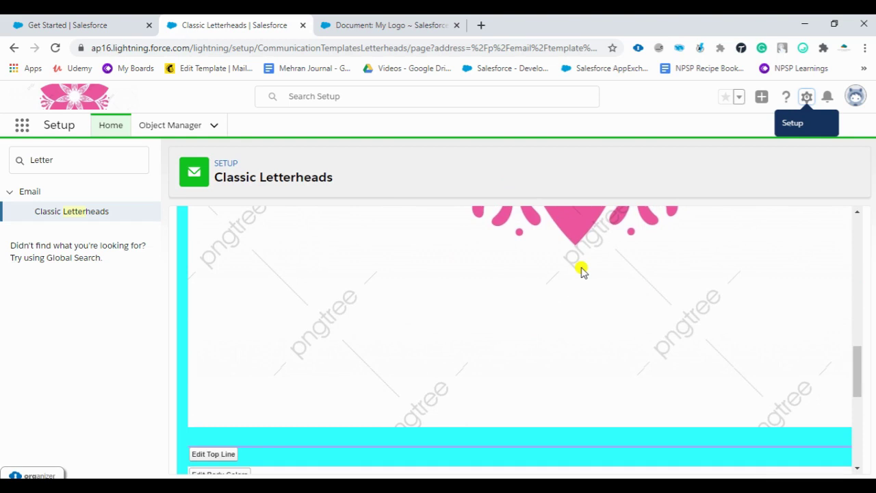
scroll(581, 271, down, 4)
scroll(581, 270, up, 2)
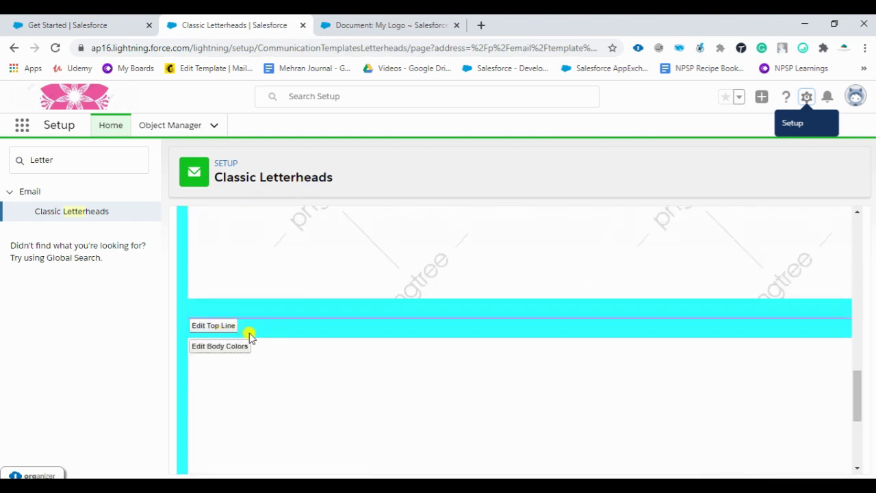
scroll(309, 340, up, 6)
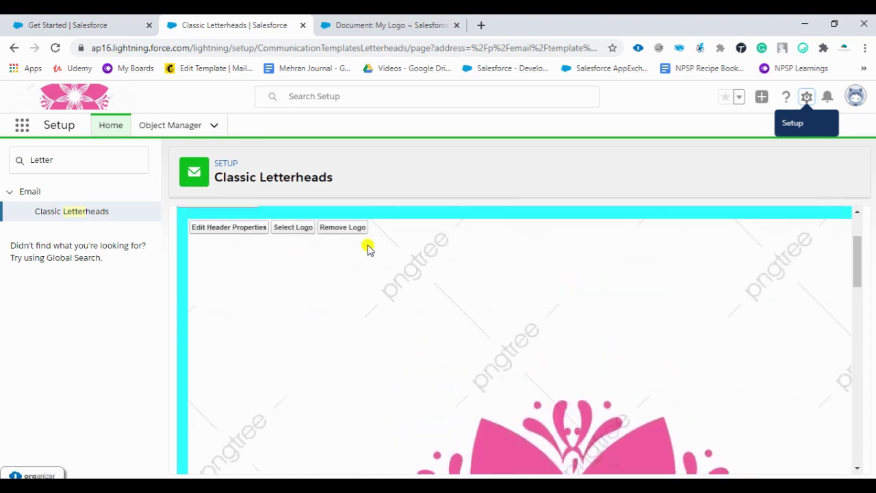
scroll(461, 300, up, 2)
scroll(417, 308, down, 5)
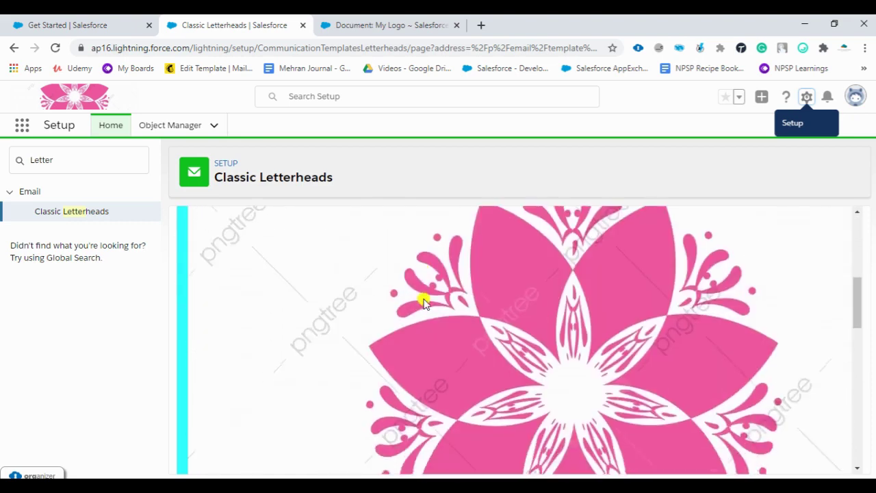
scroll(423, 301, down, 5)
scroll(326, 283, up, 2)
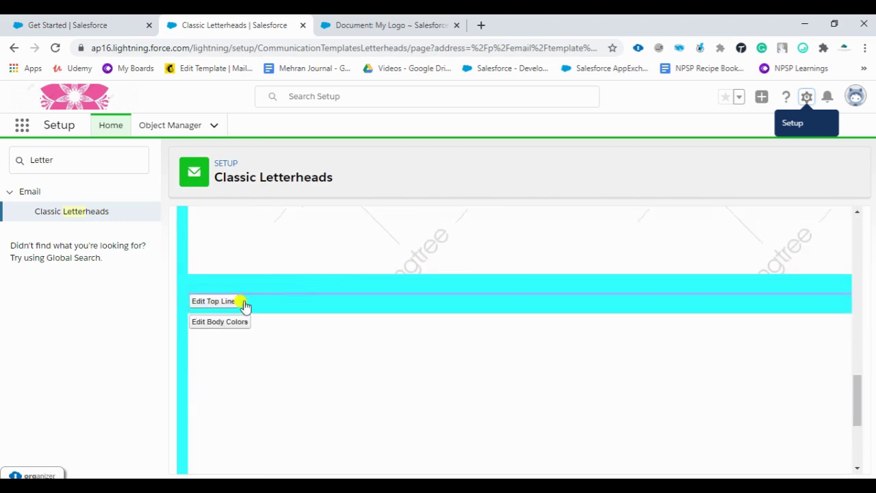
scroll(363, 383, down, 3)
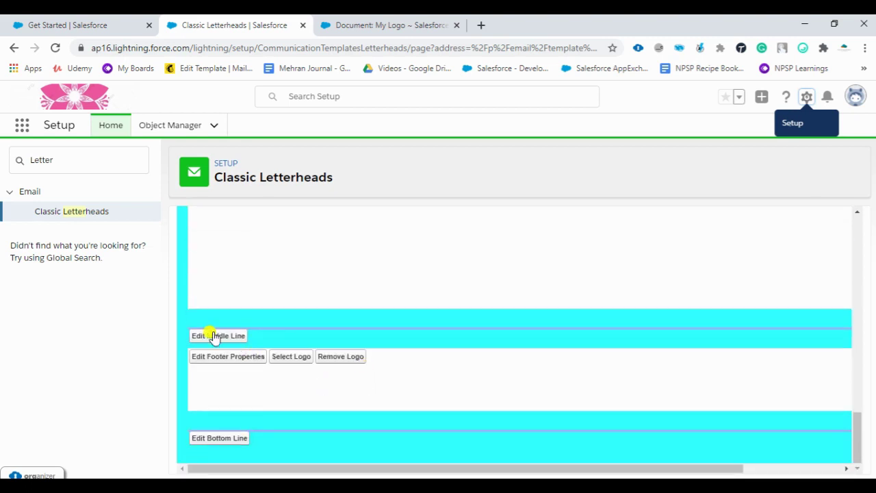
scroll(363, 302, up, 3)
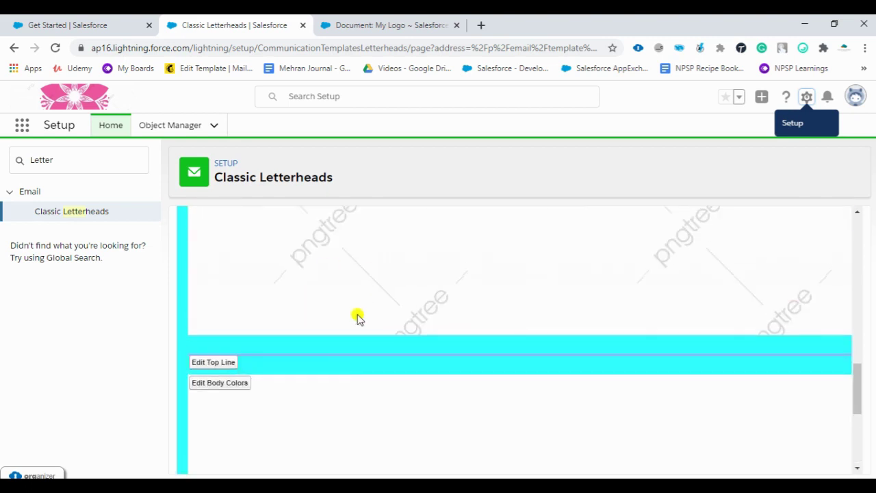
scroll(359, 317, down, 2)
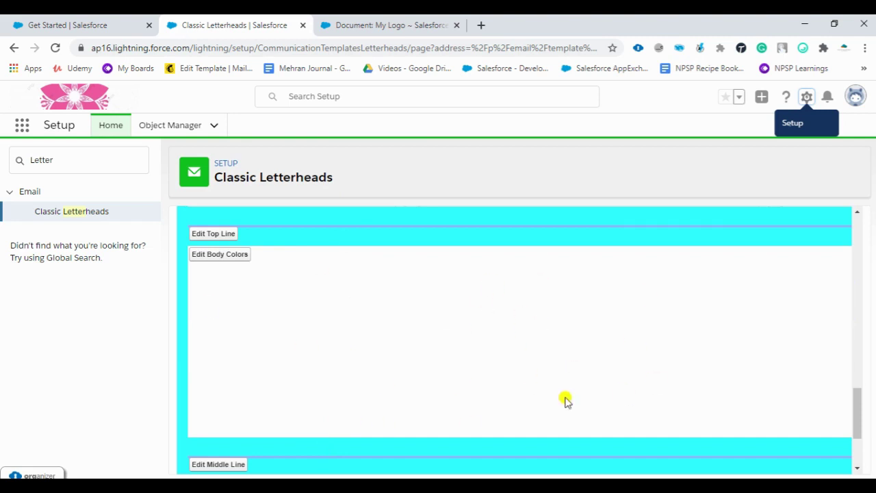
scroll(647, 348, down, 2)
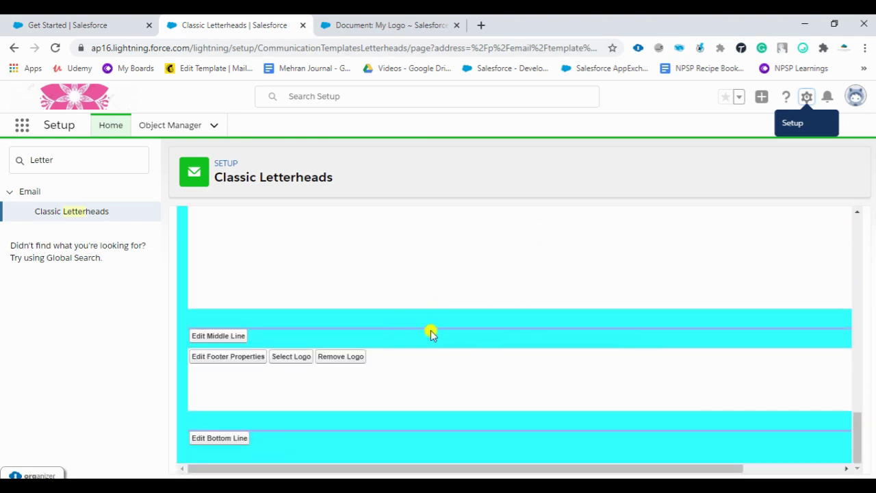
Step: Set the color of the letterhead's top line to red, #FF0000, and apply the change
scroll(616, 356, up, 5)
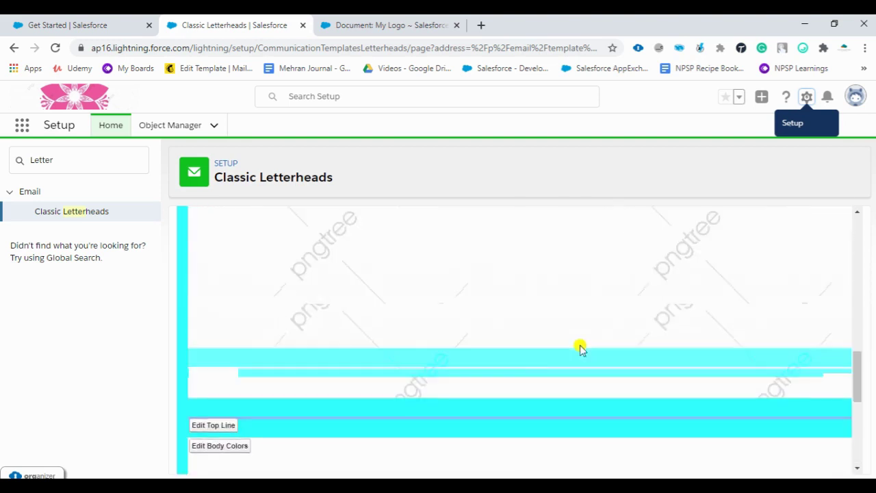
scroll(581, 349, down, 3)
click(226, 235)
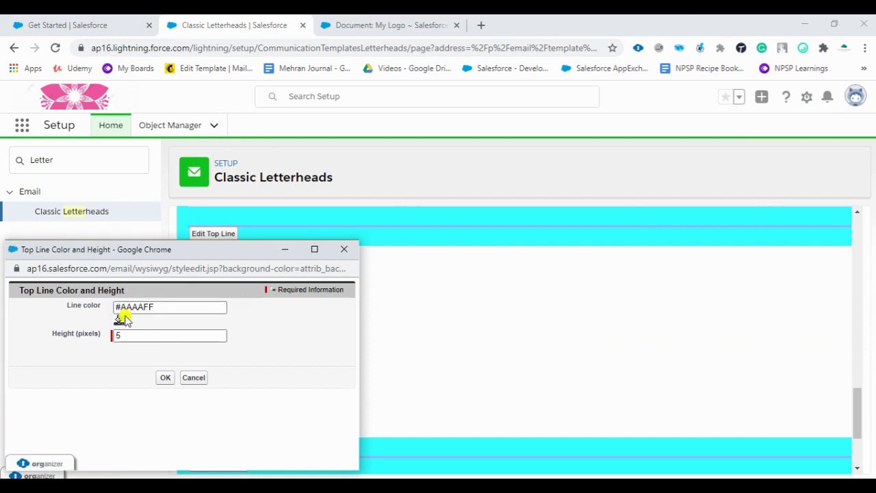
click(120, 323)
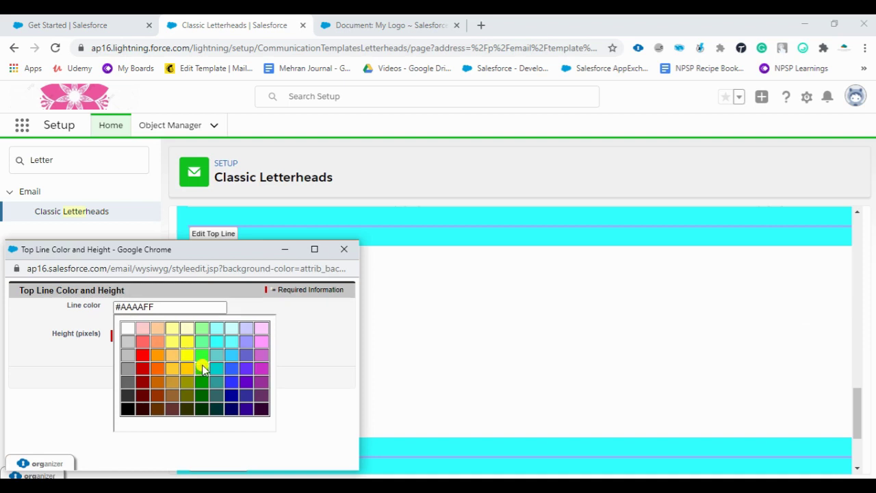
click(140, 358)
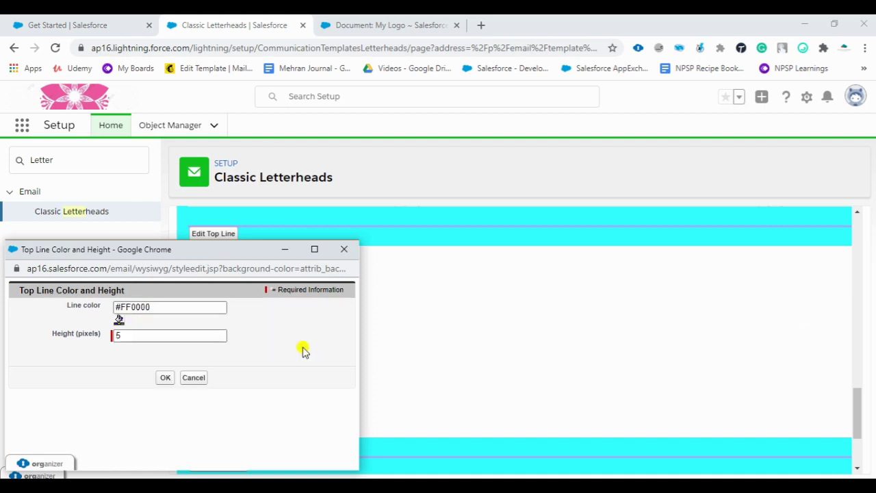
click(165, 377)
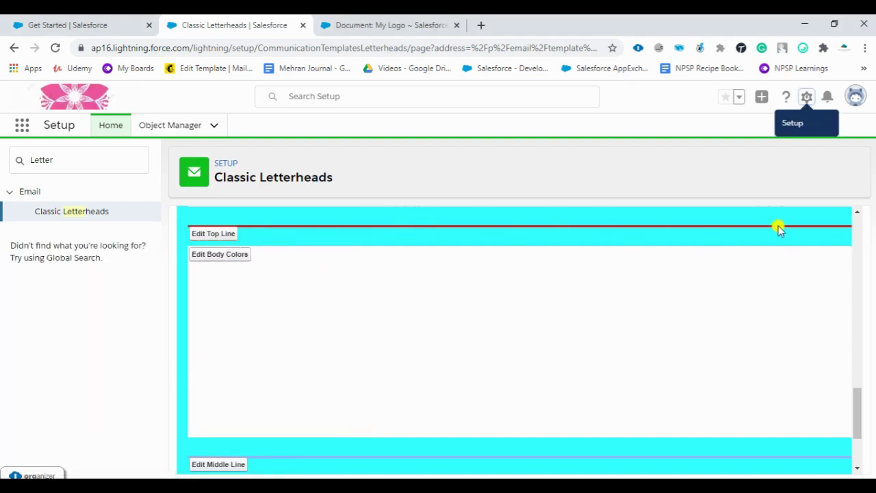
Step: Set the color of the letterhead's middle line, between body and footer, to red, #FF0000
scroll(628, 336, down, 2)
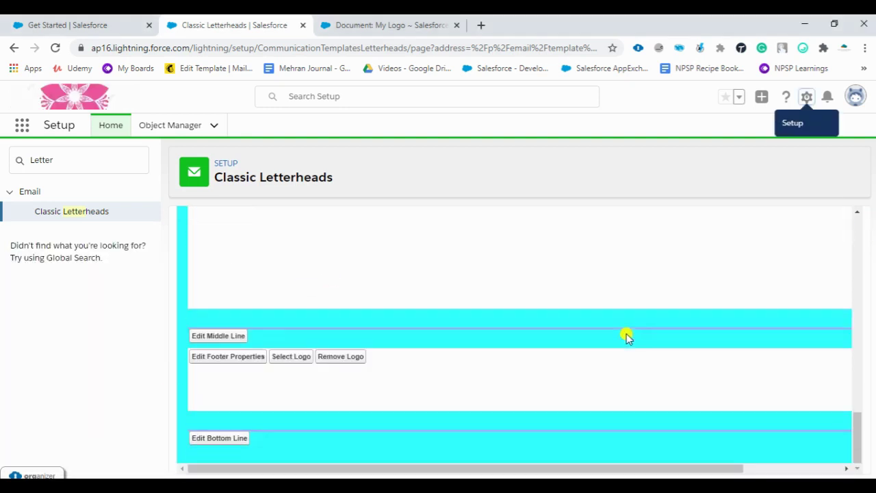
click(217, 336)
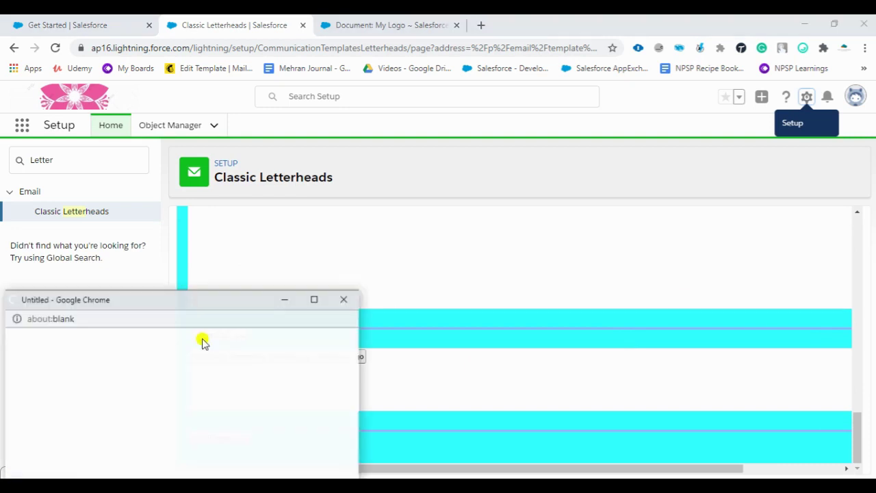
drag(176, 303, 252, 197)
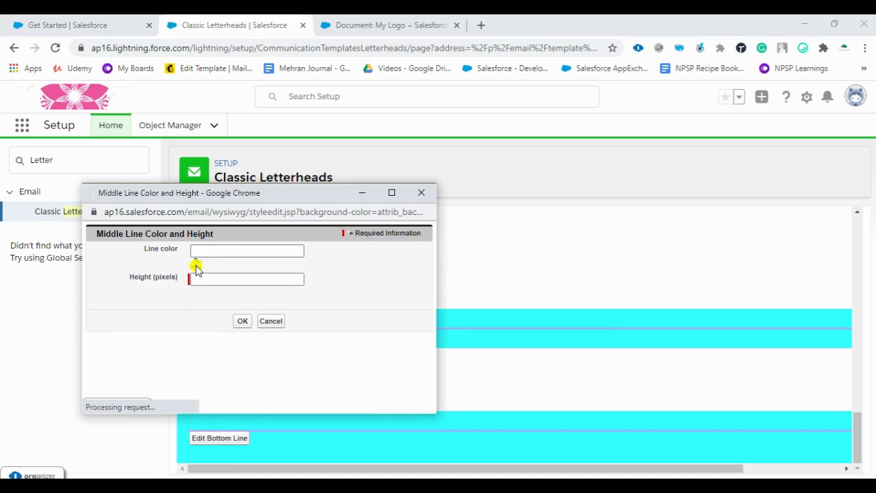
click(195, 263)
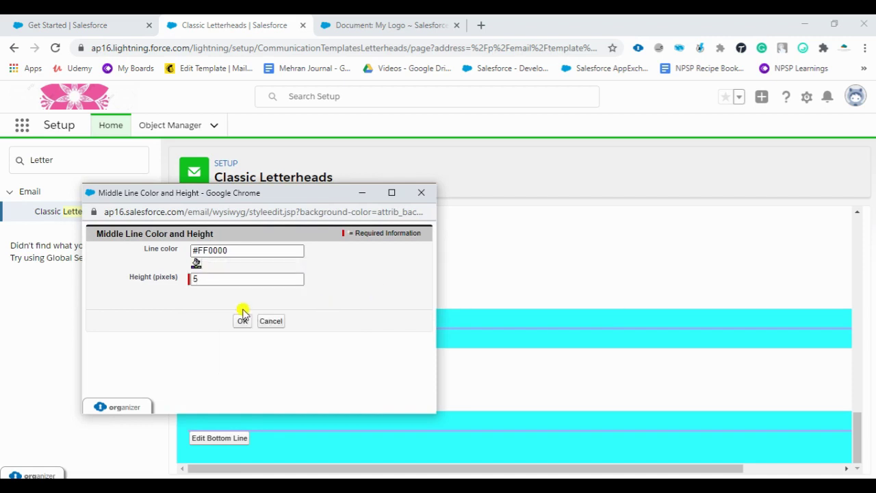
click(240, 319)
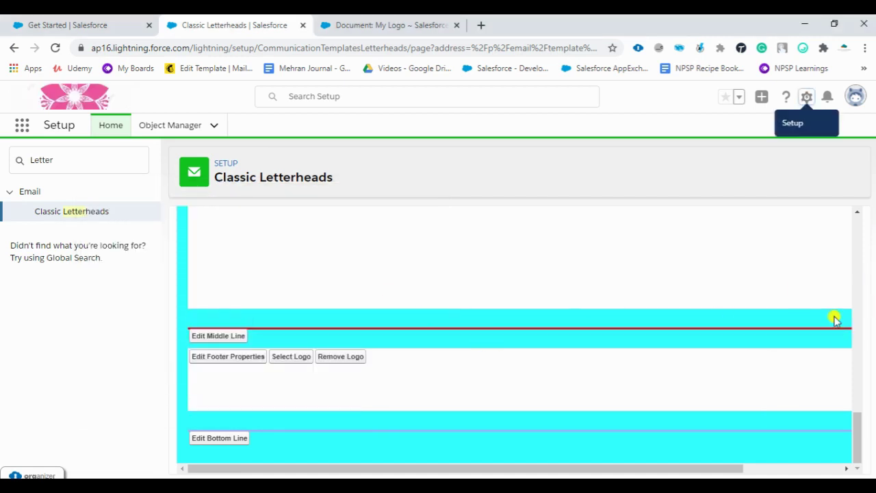
Step: Change the line below the letterhead's footer to the same red, #FF0000, as the top and middle lines
scroll(472, 355, up, 5)
scroll(426, 333, up, 10)
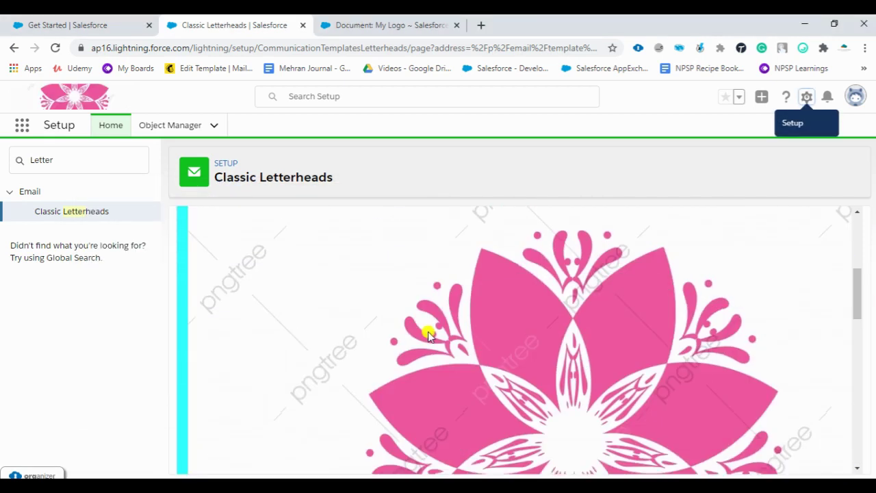
scroll(366, 313, down, 5)
scroll(499, 347, down, 5)
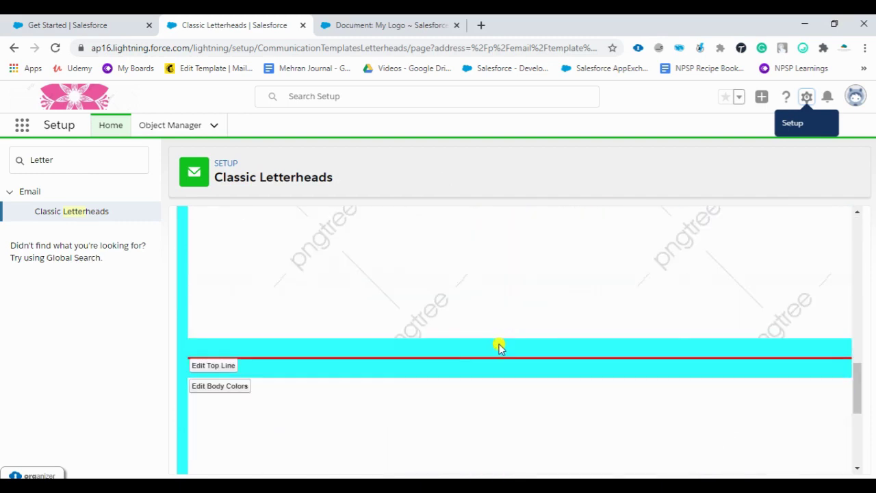
scroll(399, 383, down, 5)
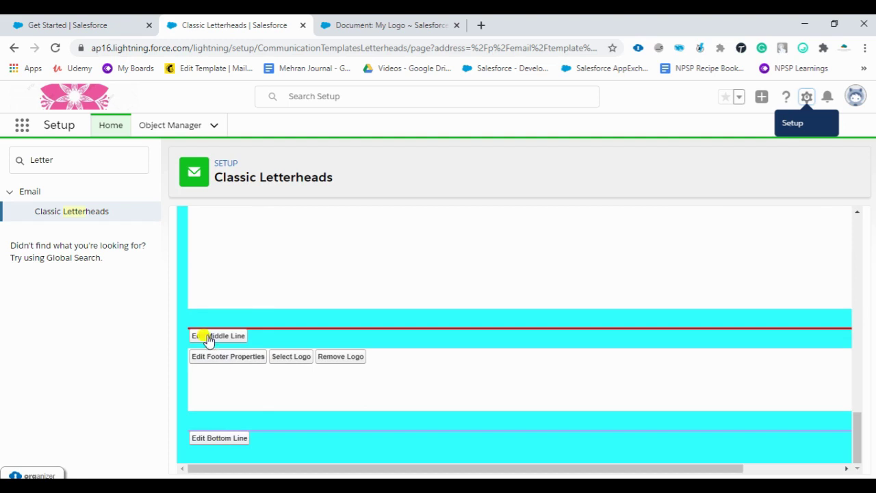
click(226, 438)
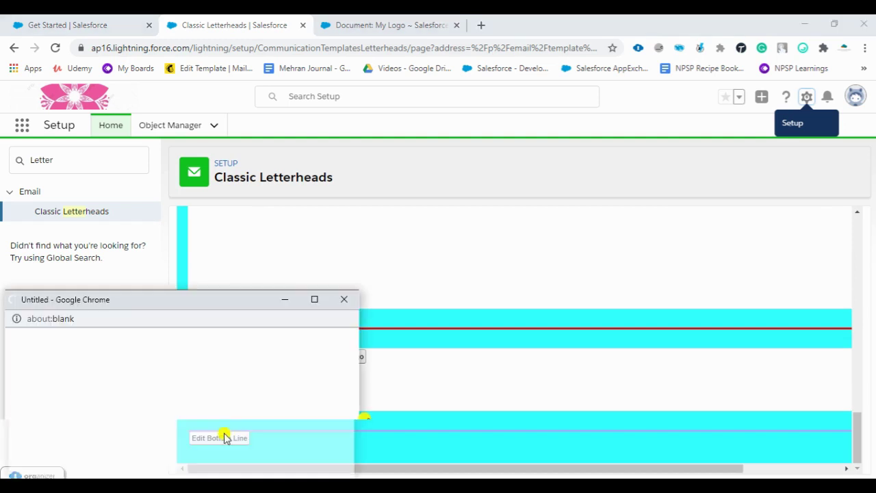
drag(207, 301, 315, 140)
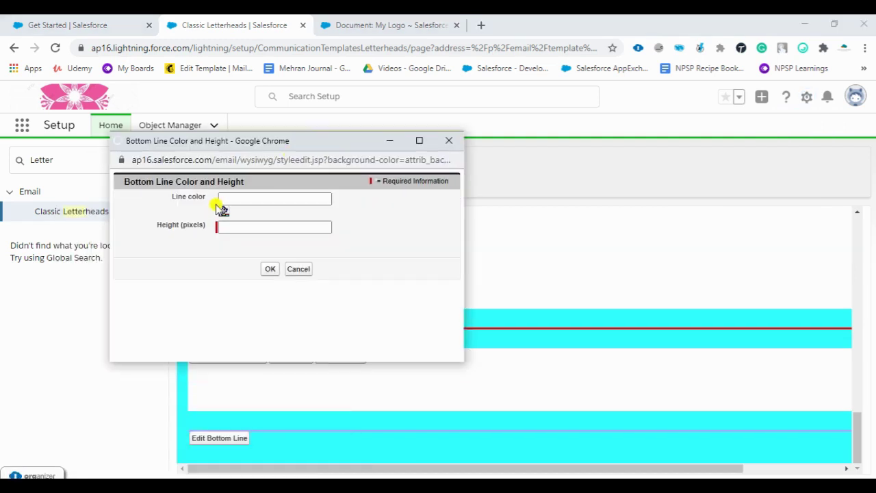
click(224, 214)
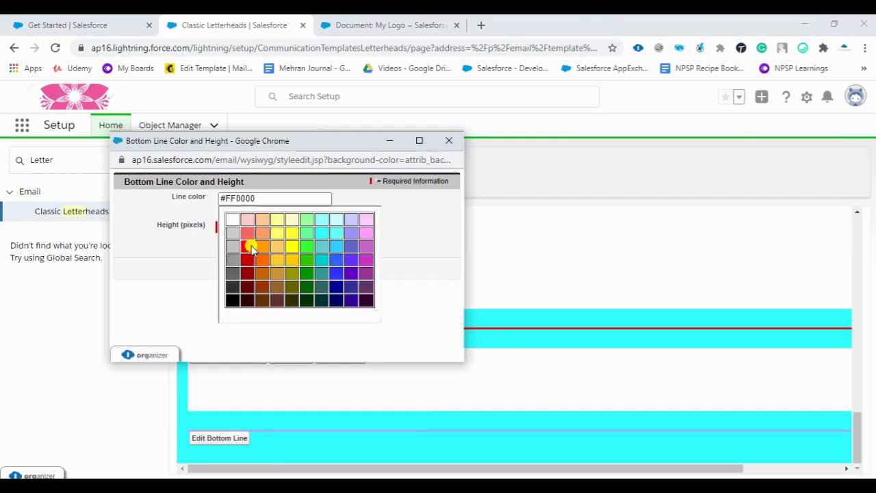
click(252, 250)
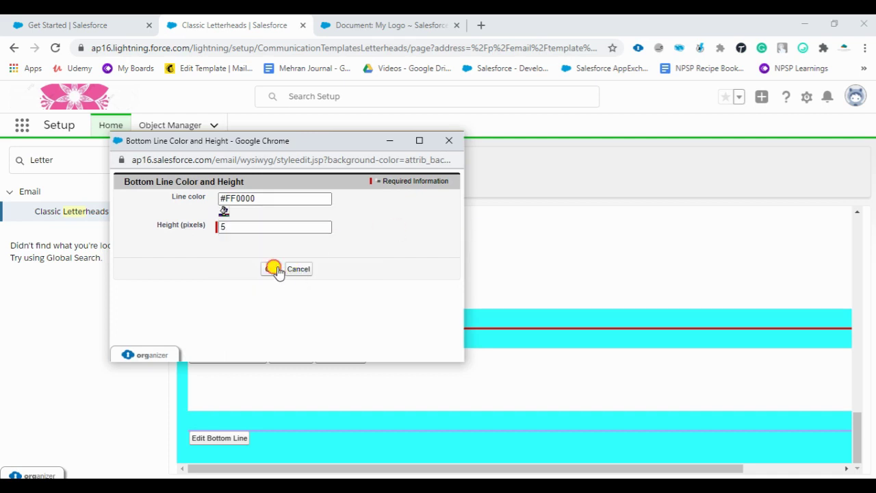
click(273, 269)
Step: Check the recolored lines across the Wonerful letterhead and save its design
scroll(589, 391, up, 5)
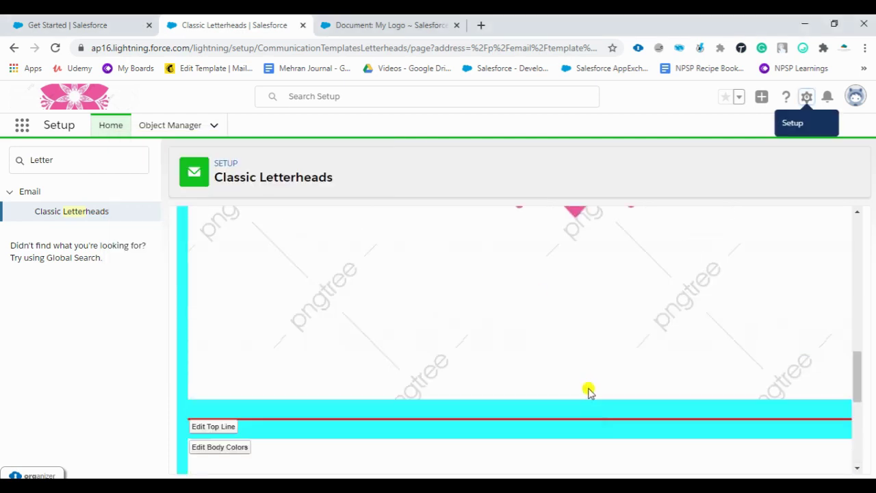
scroll(588, 388, up, 5)
scroll(587, 387, down, 10)
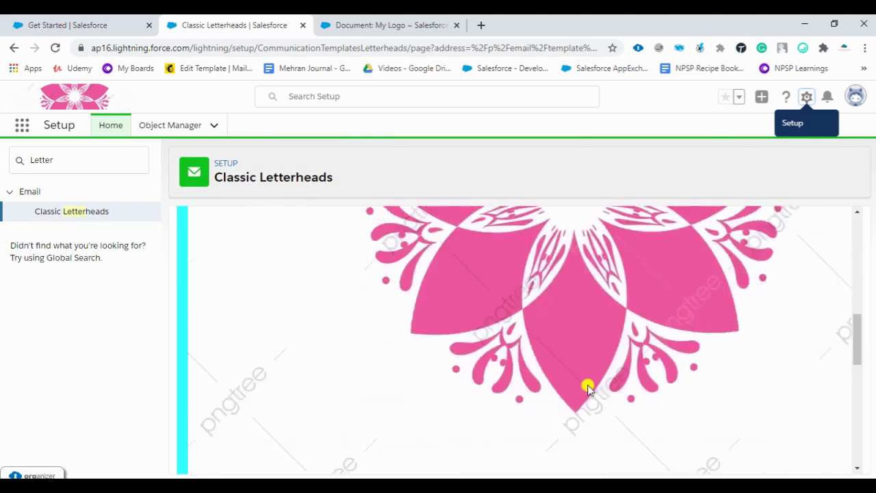
scroll(487, 399, down, 5)
scroll(470, 396, up, 8)
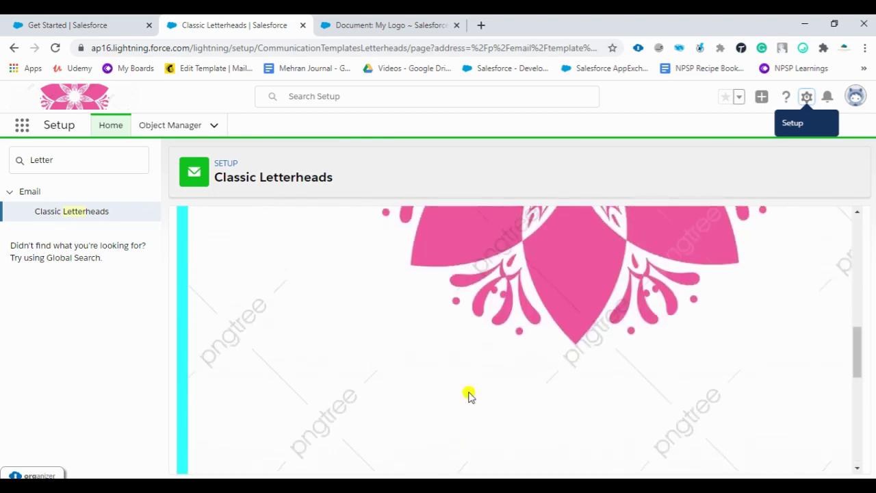
scroll(541, 349, up, 5)
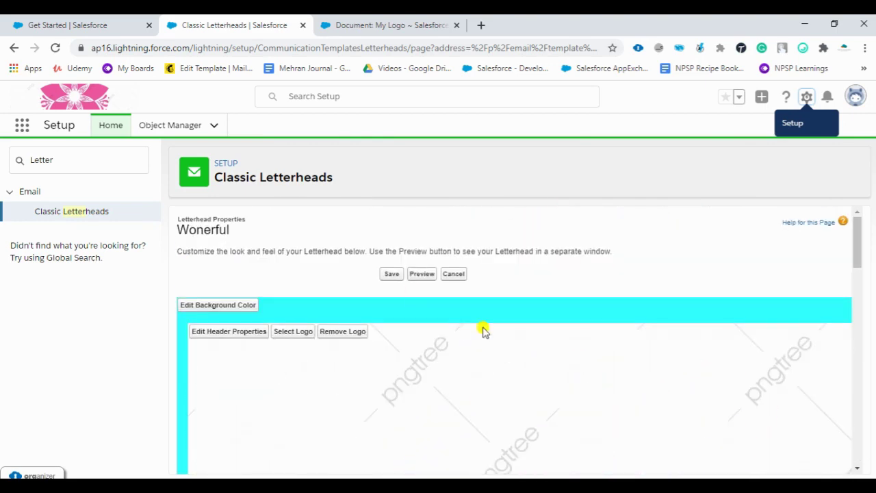
click(393, 275)
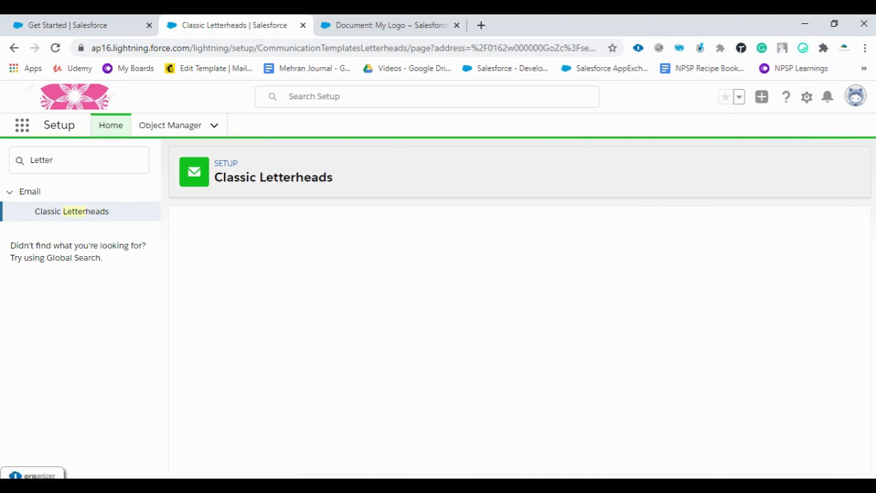
Step: Review the saved letterhead's details and its preview, including the header logo, the dividing lines and the body area
scroll(503, 409, down, 8)
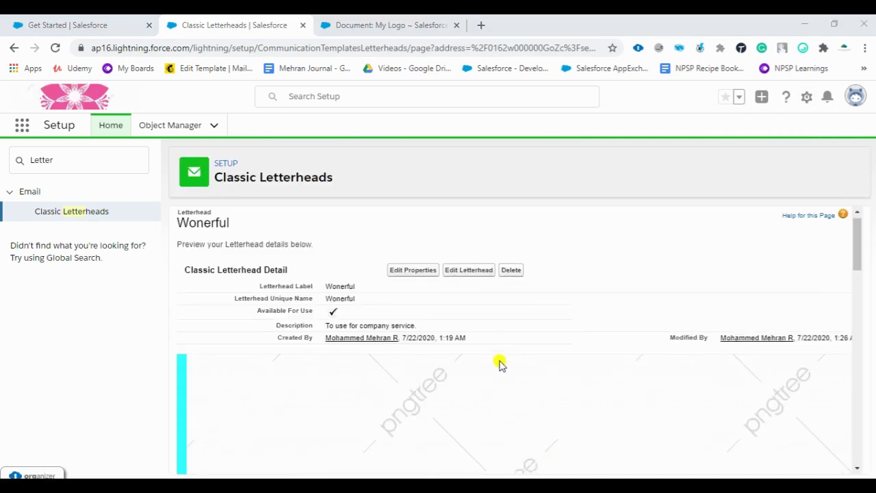
scroll(681, 319, down, 5)
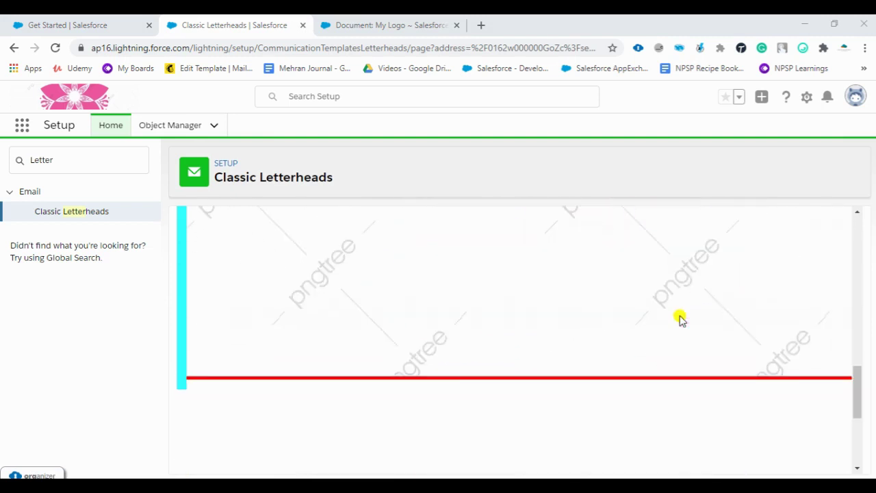
scroll(681, 319, up, 3)
scroll(626, 285, down, 3)
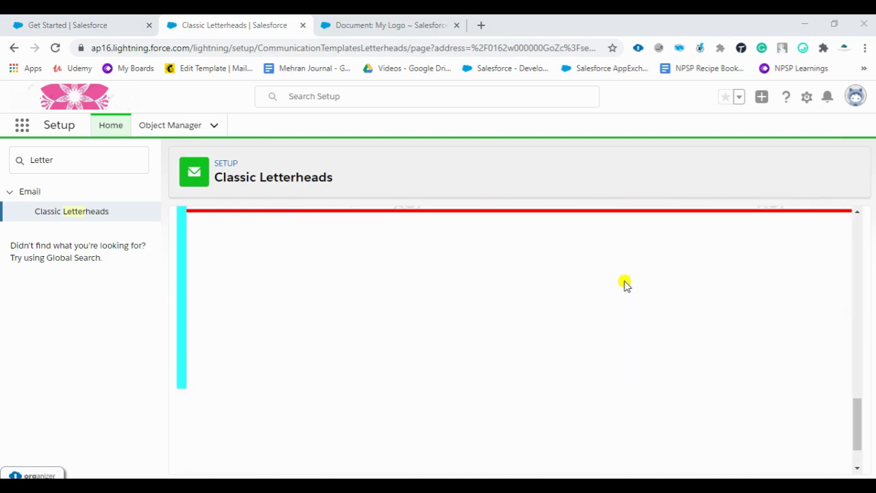
scroll(626, 285, up, 2)
scroll(626, 285, down, 2)
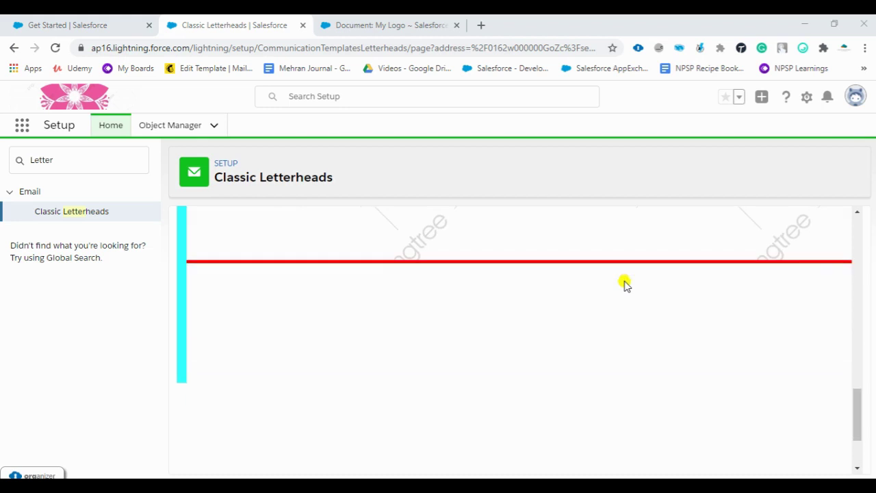
scroll(651, 308, up, 2)
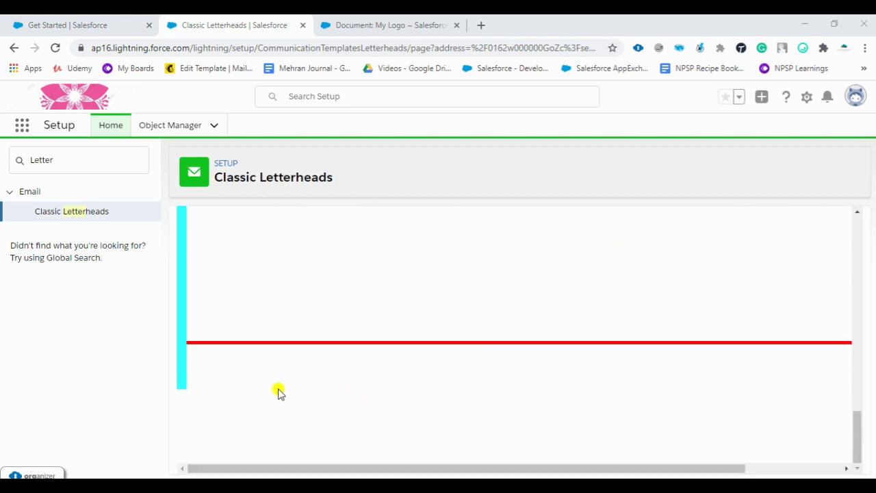
scroll(592, 338, up, 10)
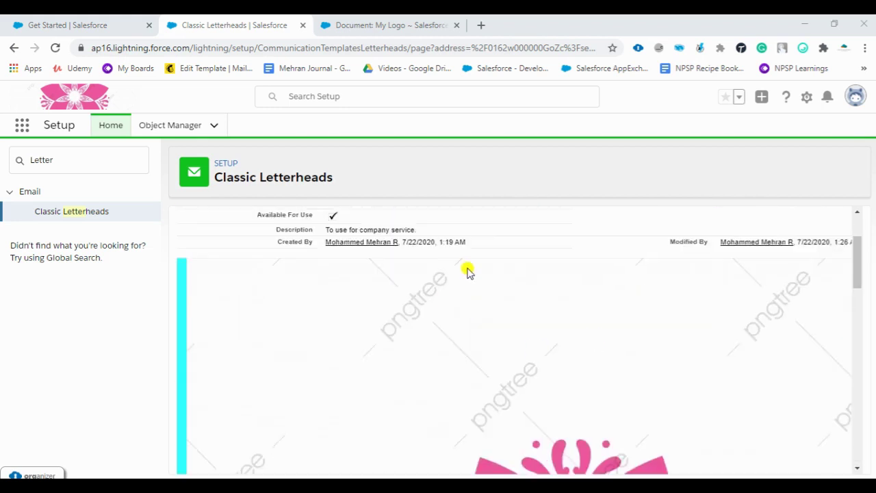
scroll(650, 332, up, 1)
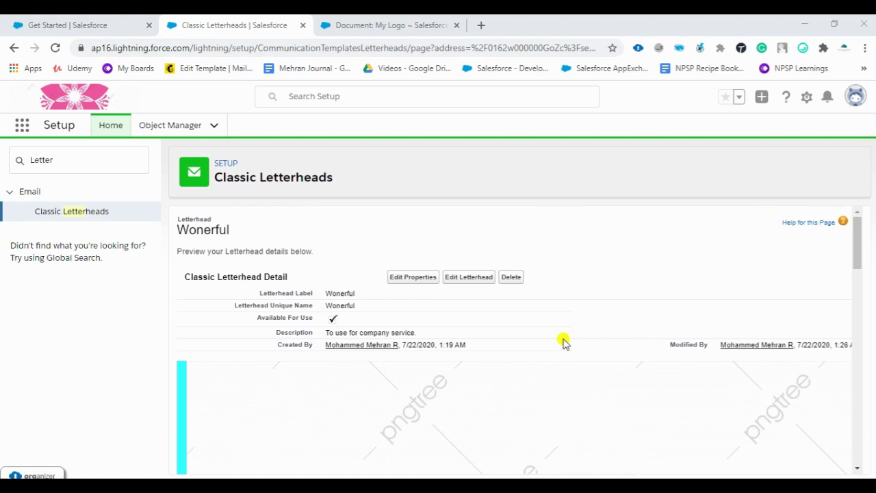